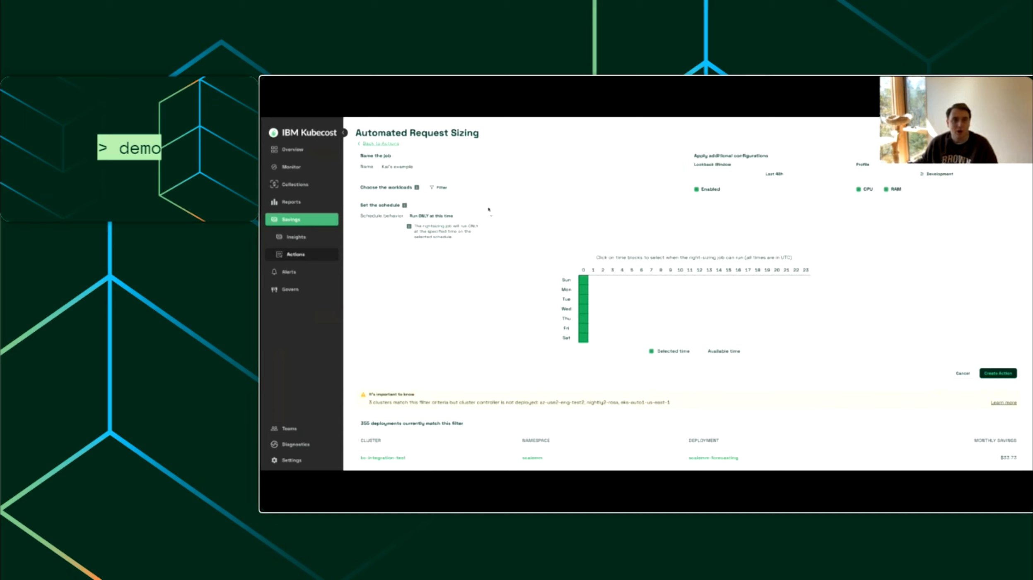
# Step: Start a workload filter with a statement requiring the cluster to be kc-integration-test
pyautogui.click(449, 191)
pyautogui.click(495, 217)
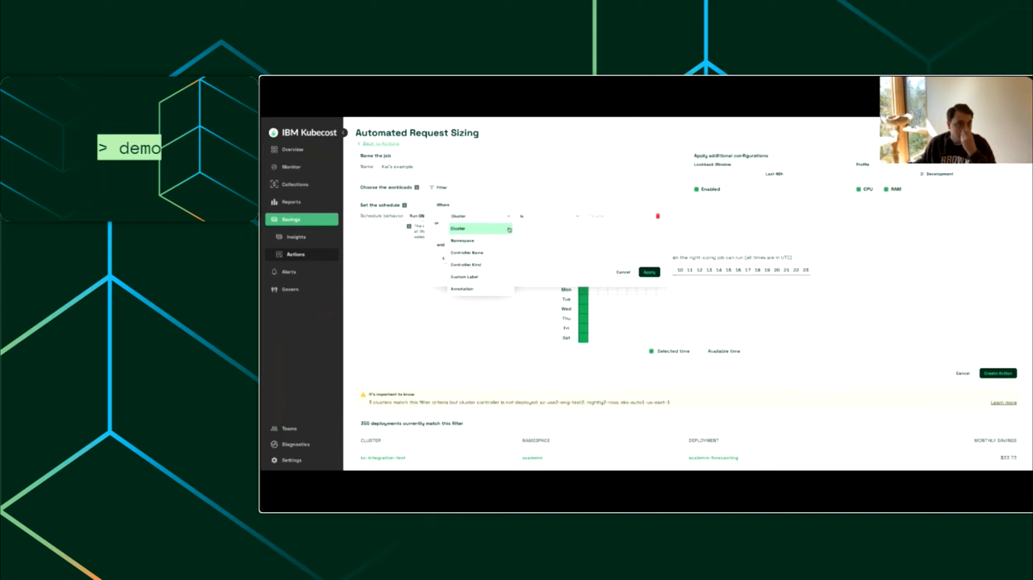
pyautogui.click(508, 230)
pyautogui.click(618, 216)
pyautogui.click(603, 258)
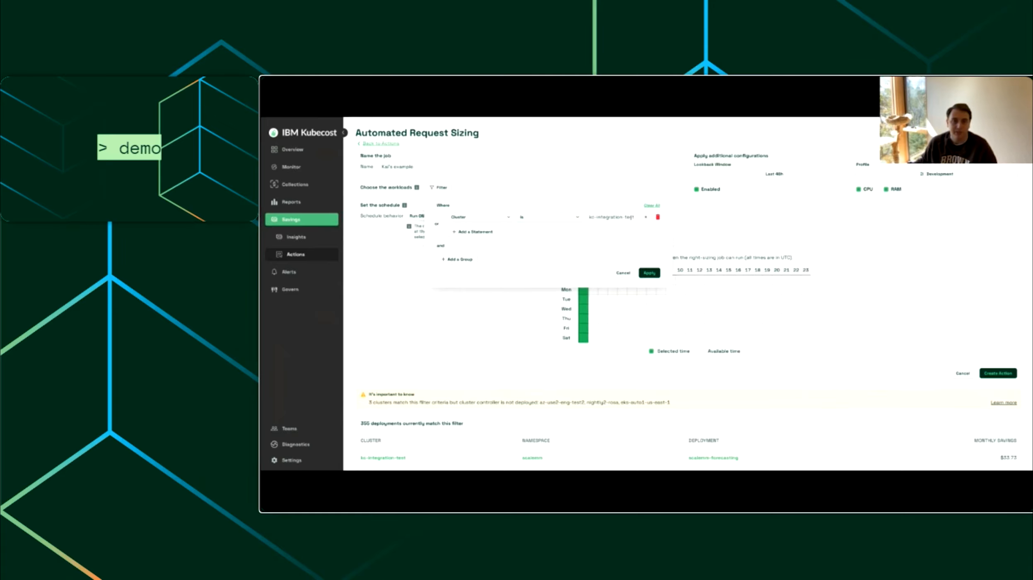
# Step: Add a second filter group requiring the namespace to be finops
pyautogui.click(471, 261)
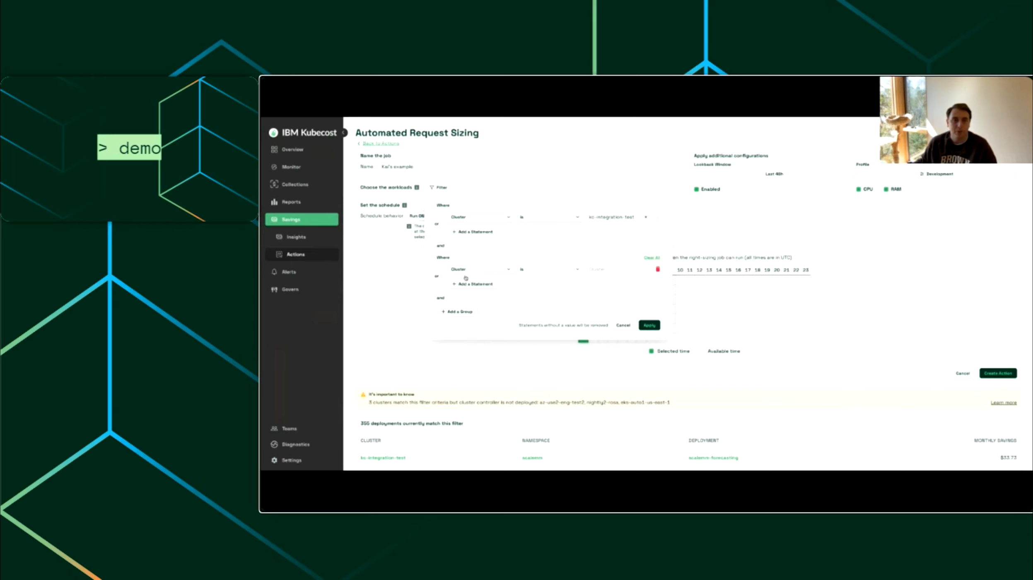
pyautogui.click(496, 270)
pyautogui.click(472, 292)
pyautogui.click(592, 270)
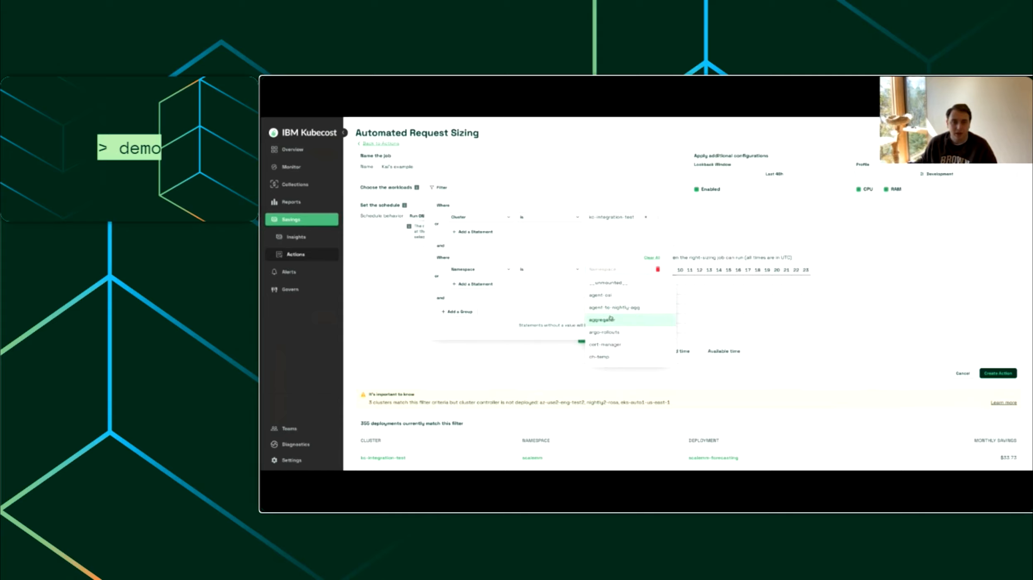
pyautogui.scroll(-5, 610, 318)
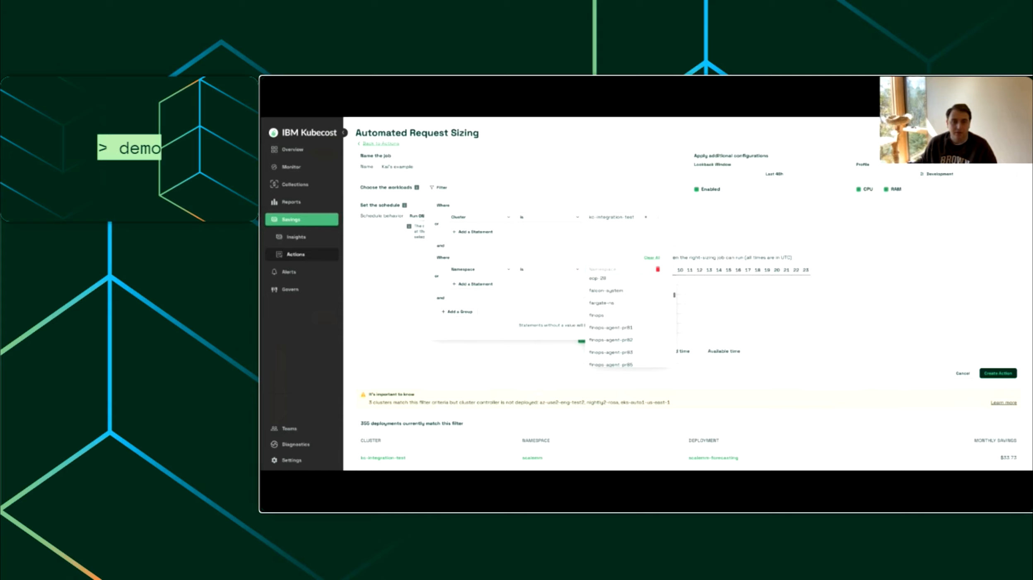
pyautogui.click(609, 316)
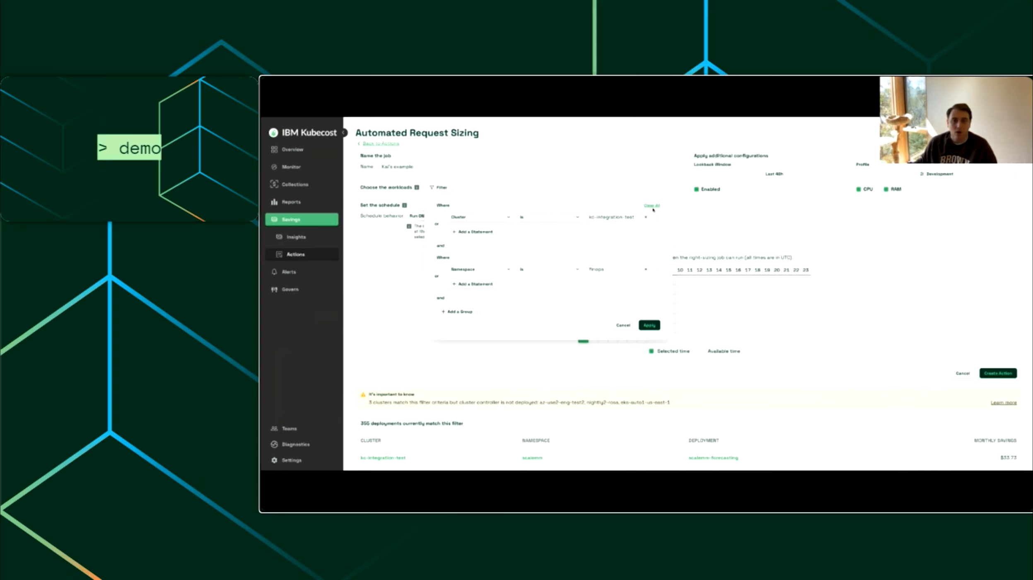
# Step: Replace the existing filter statements with one requiring the custom label app to be keystone
pyautogui.click(658, 217)
pyautogui.click(475, 217)
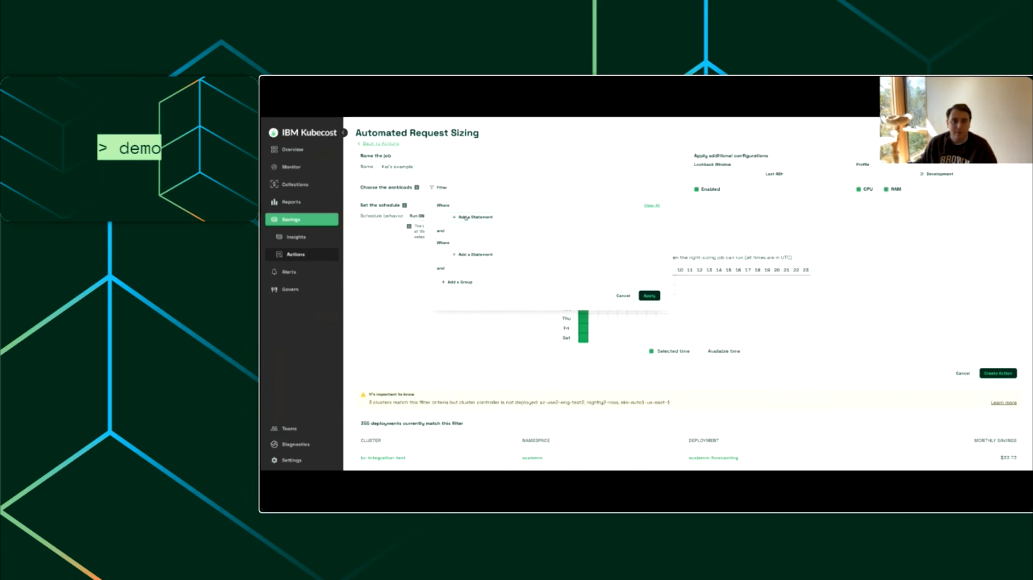
pyautogui.click(481, 218)
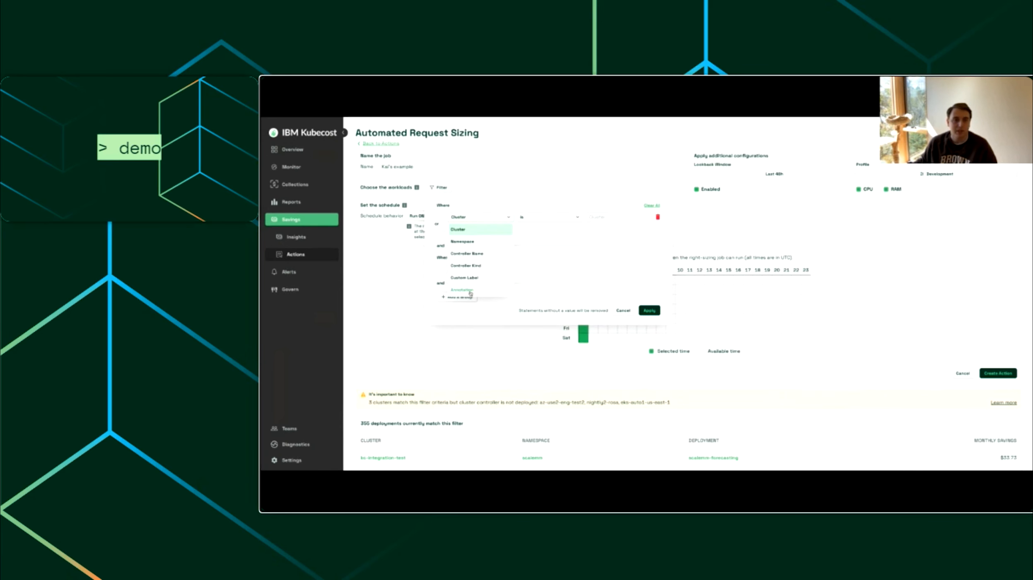
pyautogui.click(464, 278)
pyautogui.click(566, 216)
pyautogui.scroll(-3, 579, 269)
pyautogui.click(580, 271)
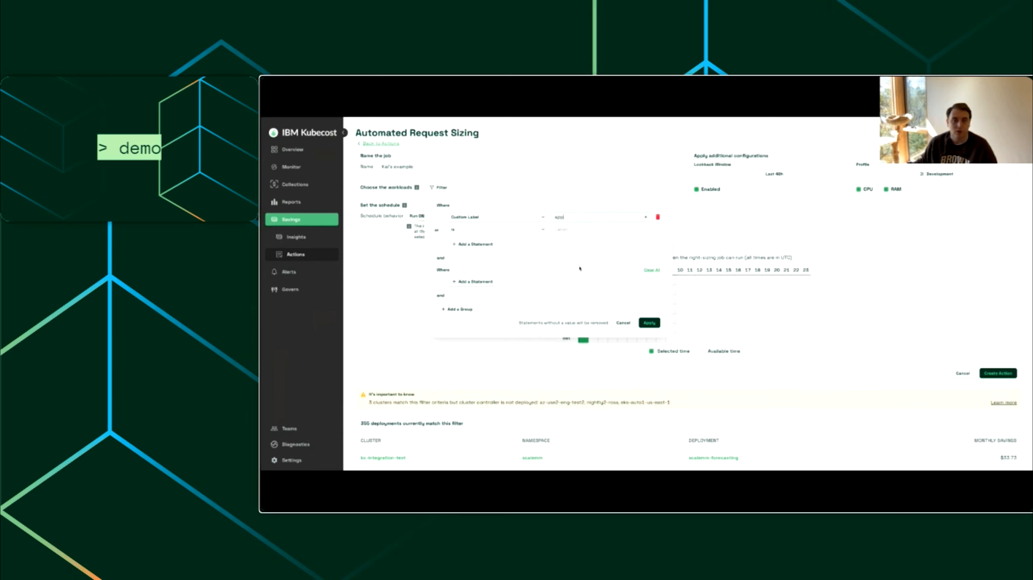
pyautogui.click(561, 230)
pyautogui.scroll(-3, 592, 282)
pyautogui.scroll(-4, 594, 285)
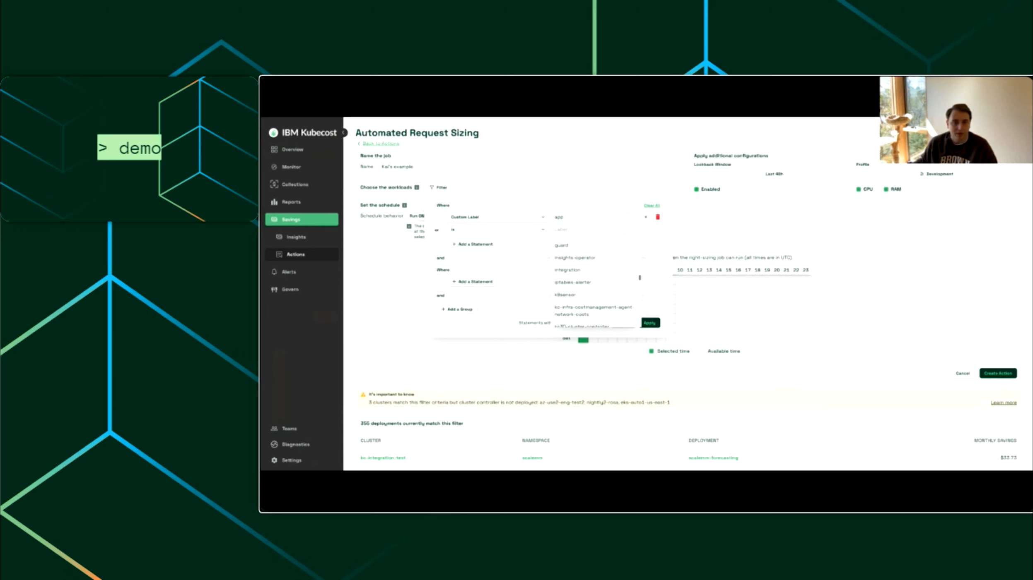
pyautogui.scroll(-3, 582, 290)
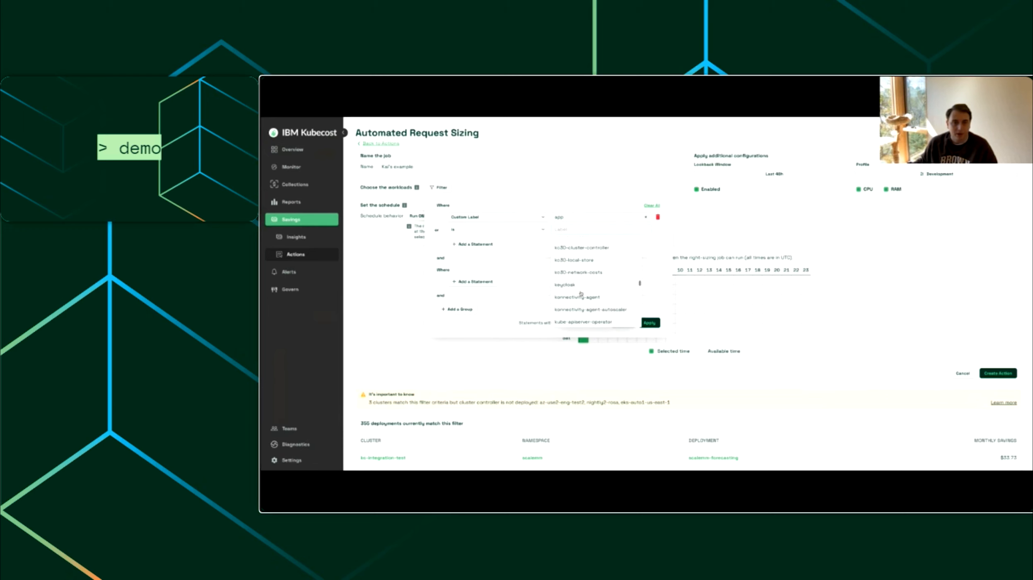
pyautogui.click(583, 266)
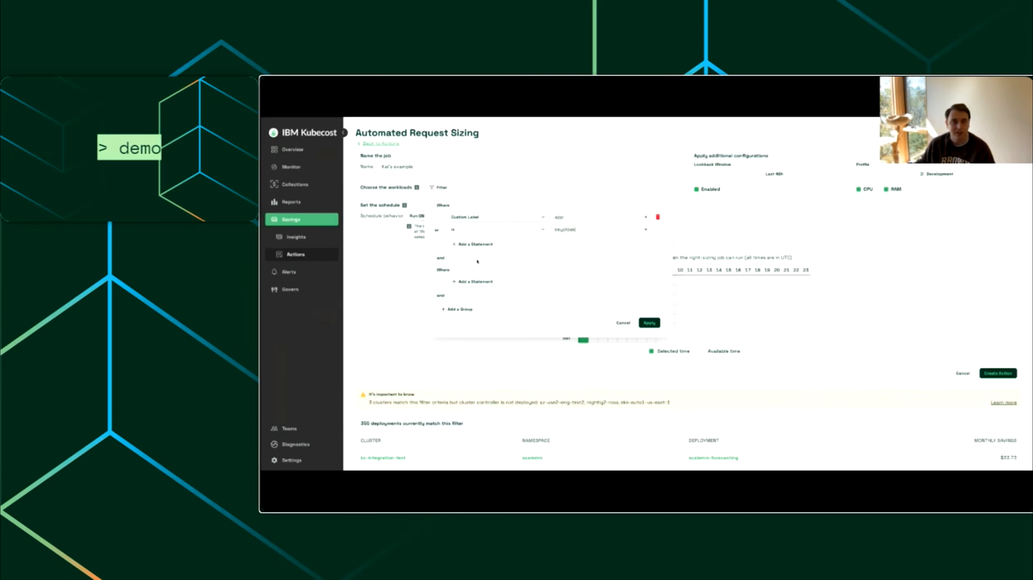
# Step: Replace the label statement with two alternative cluster statements, az-use2-eng-test2 and eks-auto1-us-east-1
pyautogui.click(659, 218)
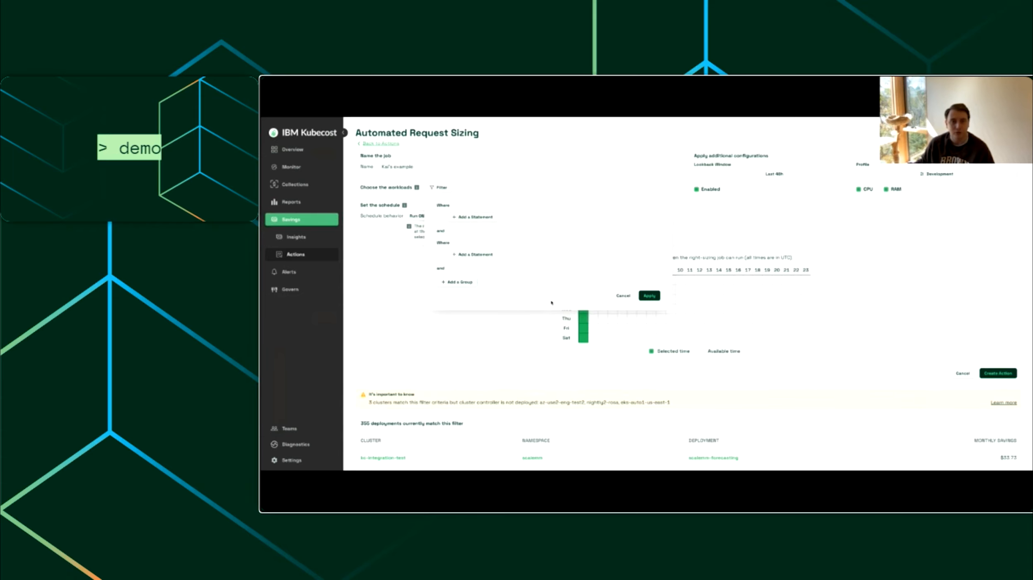
pyautogui.click(476, 218)
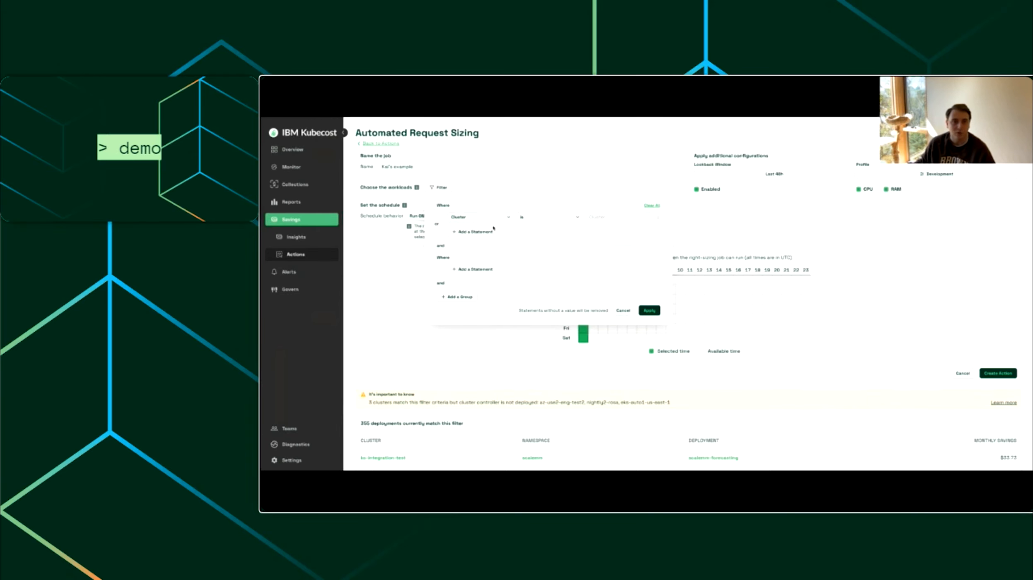
pyautogui.click(492, 221)
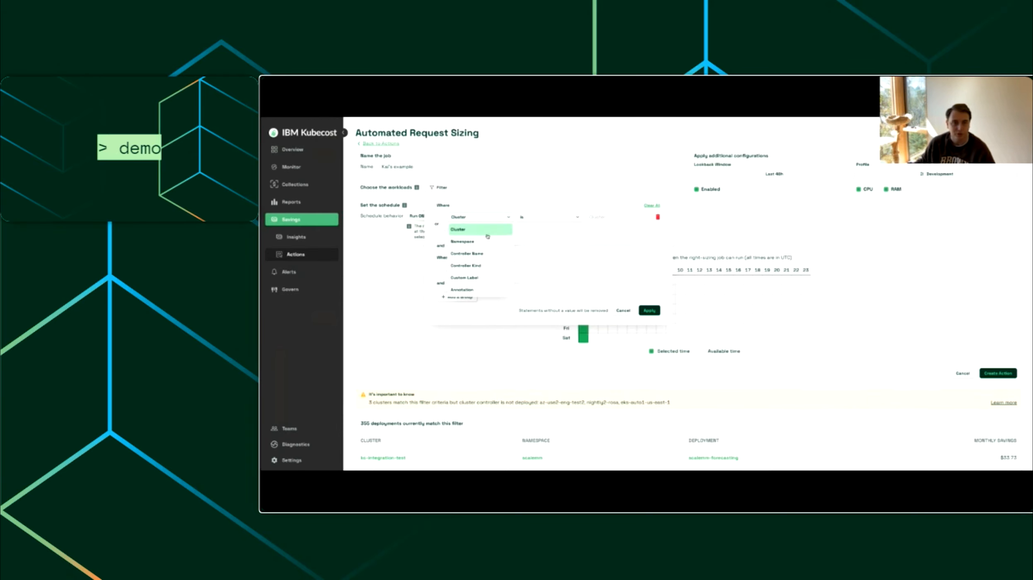
pyautogui.click(600, 215)
pyautogui.click(608, 230)
pyautogui.click(476, 232)
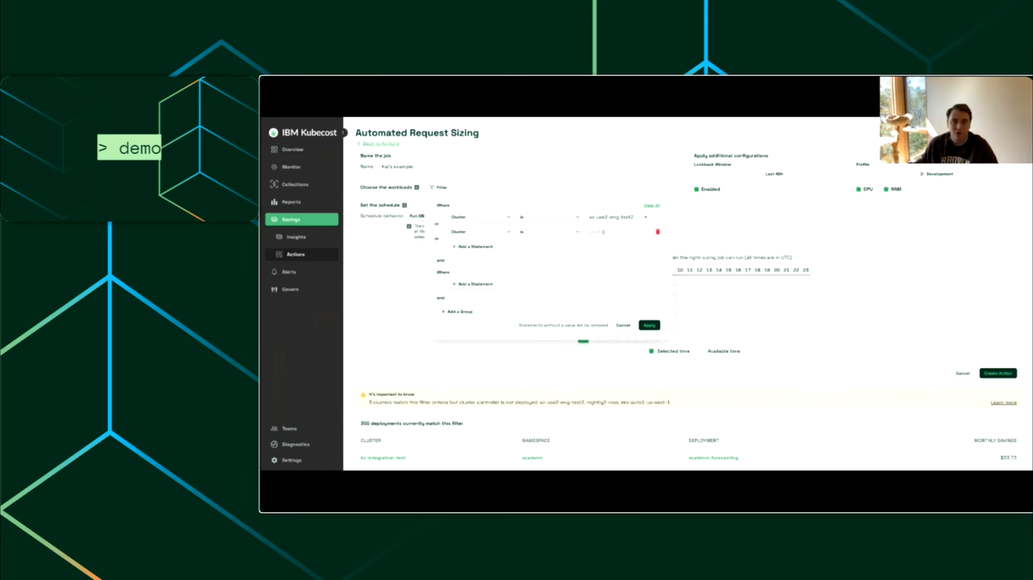
pyautogui.click(610, 258)
# Step: Add a namespace statement to the second filter group, and dismiss the filter without applying it
pyautogui.click(476, 284)
pyautogui.click(483, 286)
pyautogui.click(481, 309)
pyautogui.click(602, 286)
pyautogui.click(599, 311)
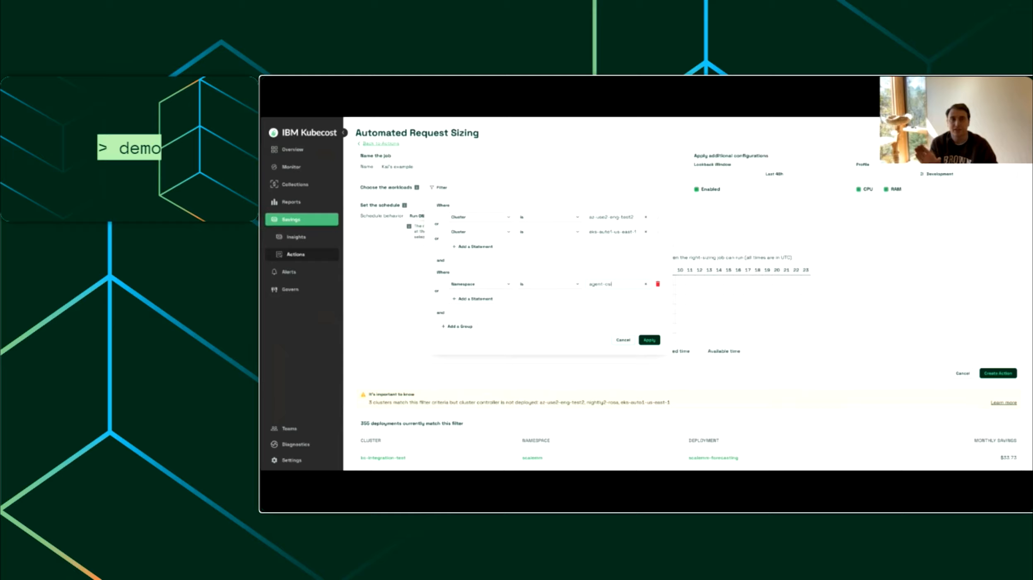
pyautogui.press('Escape')
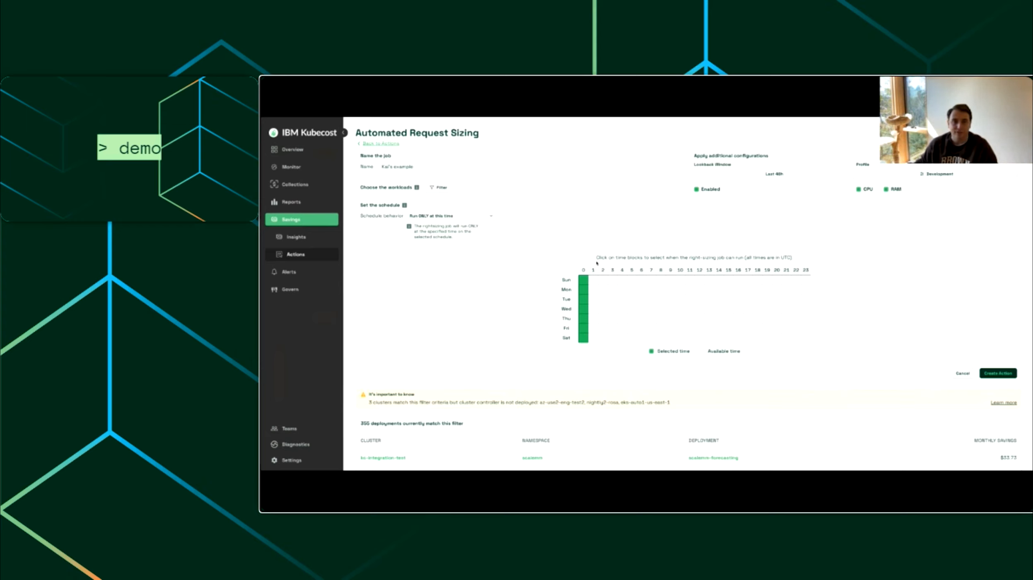
# Step: Clear the hour 0 column of the schedule and select only Sunday and Saturday at hour 0
pyautogui.click(584, 270)
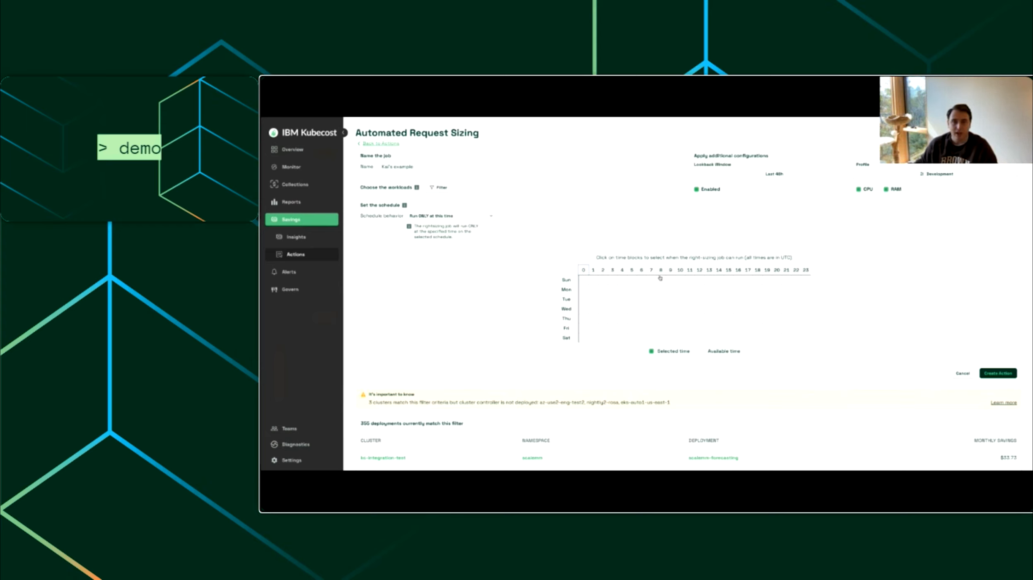
pyautogui.click(583, 280)
pyautogui.click(583, 338)
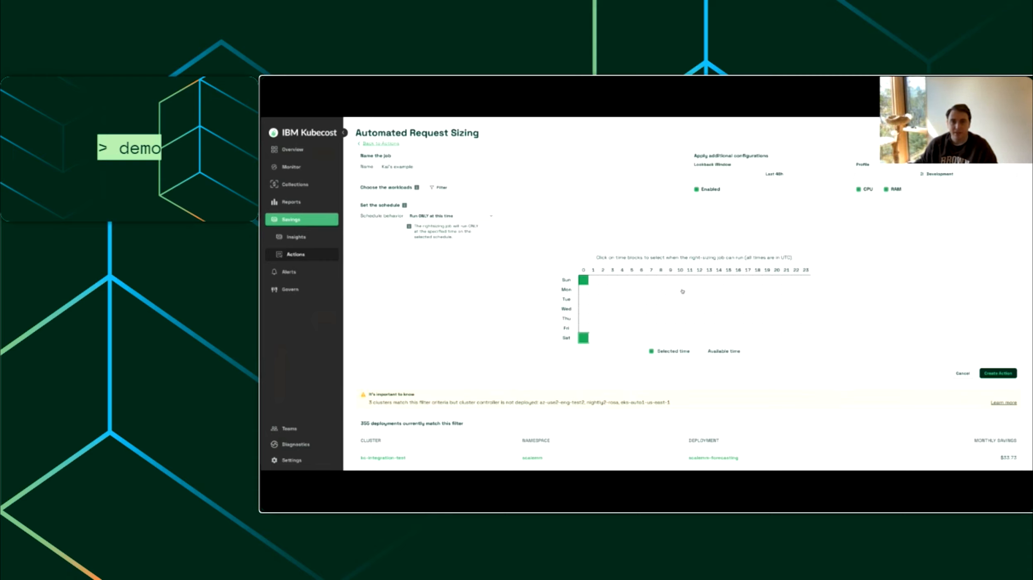
# Step: Schedule the right-sizing job at hour 9 on Monday through Friday
pyautogui.click(669, 290)
pyautogui.click(670, 300)
pyautogui.click(669, 309)
pyautogui.click(670, 319)
pyautogui.click(670, 328)
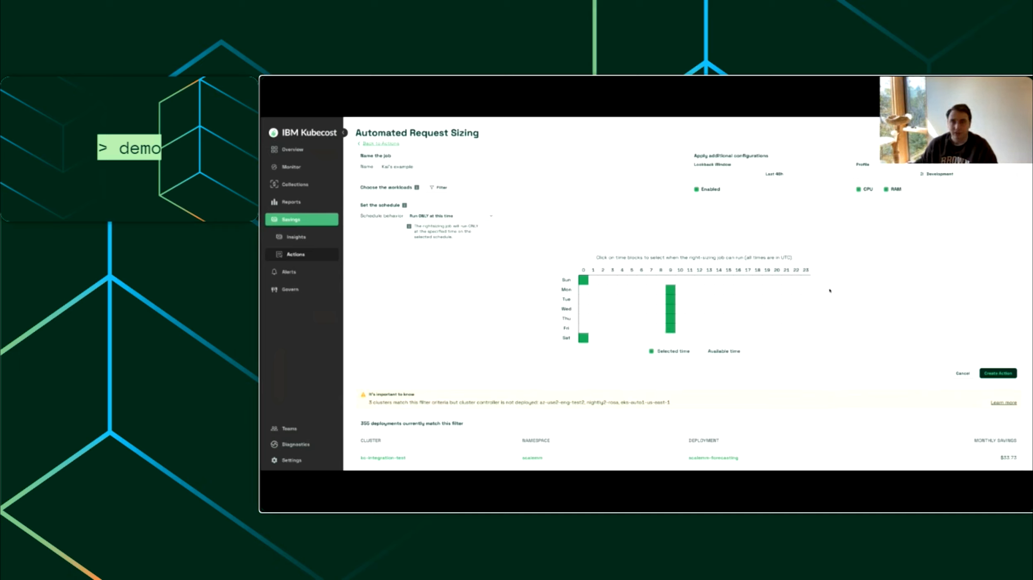
pyautogui.click(463, 217)
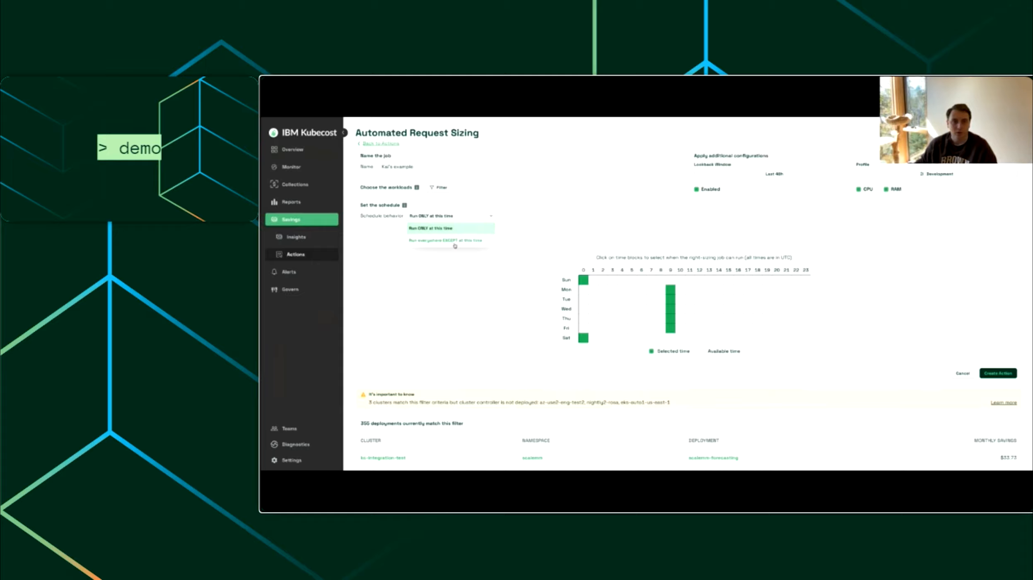
pyautogui.click(546, 228)
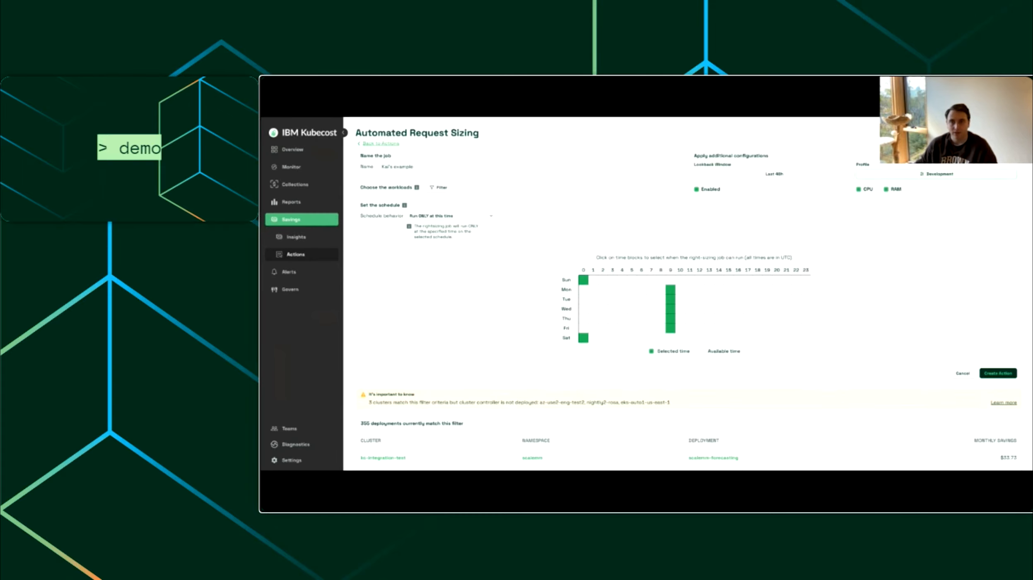
pyautogui.scroll(-1, 857, 267)
pyautogui.scroll(2, 858, 267)
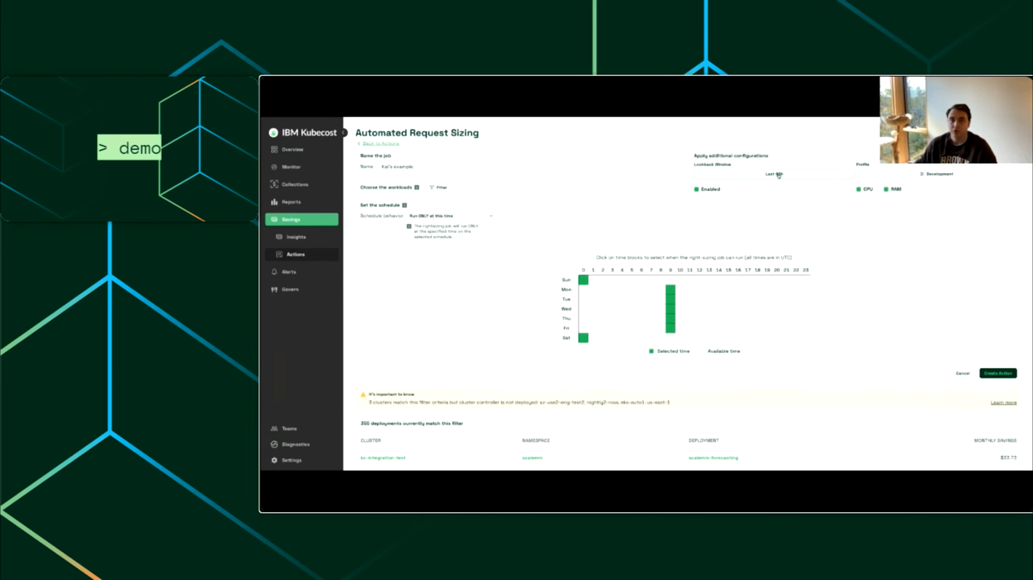
# Step: Set the lookback window for the request sizing job to Last 7 days
pyautogui.click(809, 177)
pyautogui.click(761, 219)
pyautogui.click(775, 292)
# Step: Open the request sizing profile settings and switch the profile to Custom
pyautogui.click(892, 179)
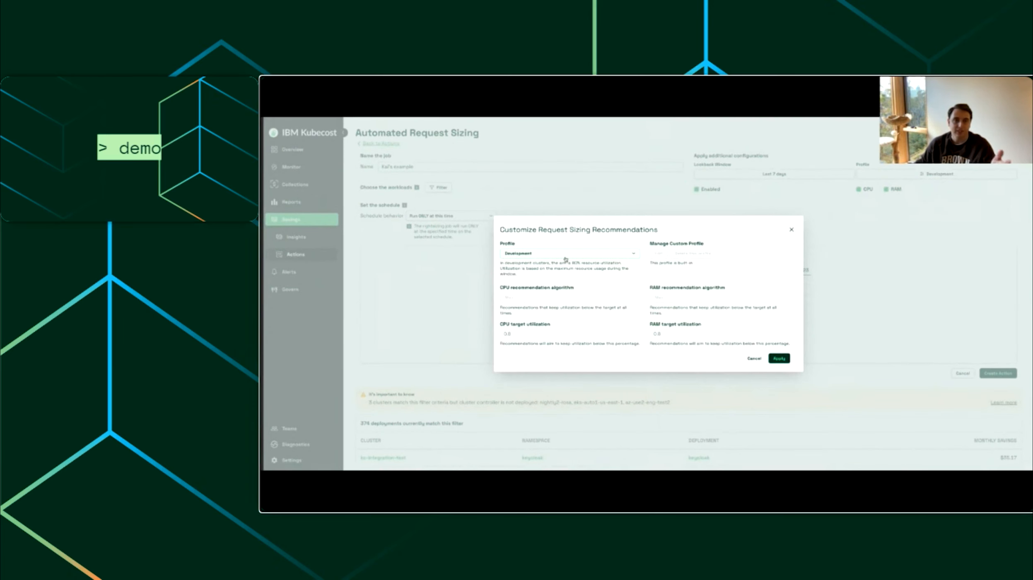
pyautogui.click(547, 254)
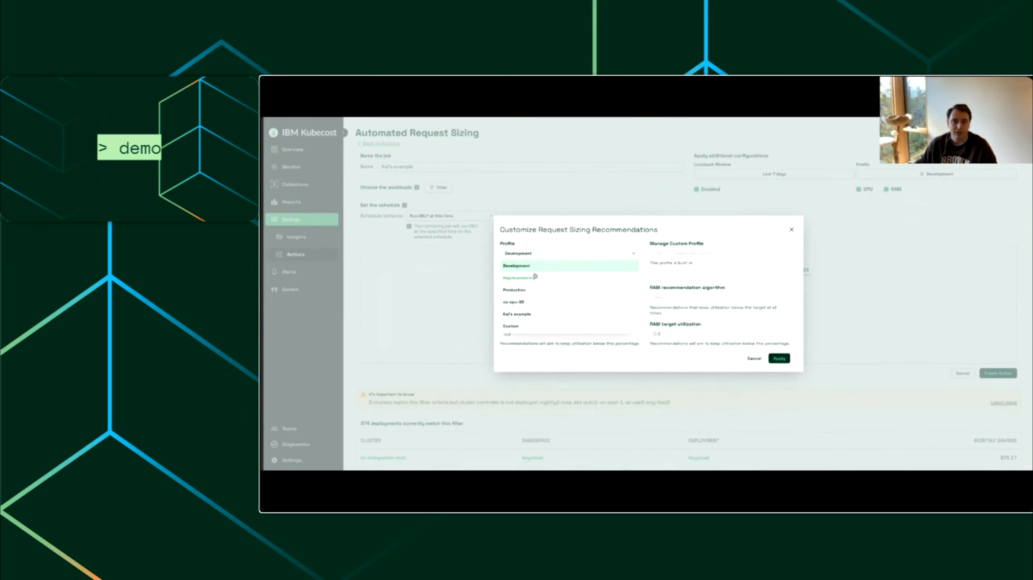
pyautogui.click(525, 291)
pyautogui.click(543, 258)
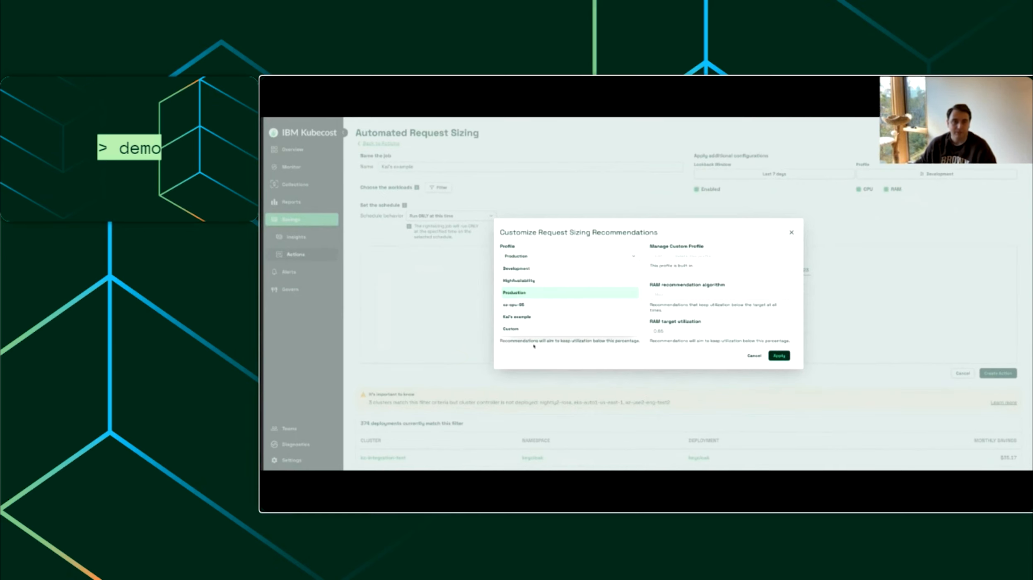
pyautogui.click(535, 329)
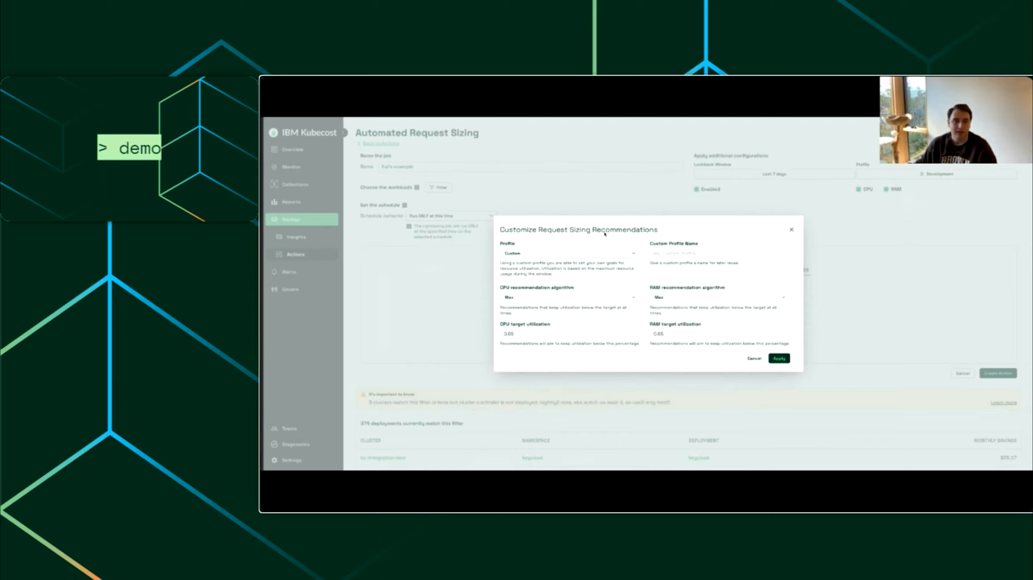
# Step: Name the custom profile with the presenter's first name in possessive form followed by "dev example"
pyautogui.click(662, 253)
pyautogui.write("Kai's dev example")
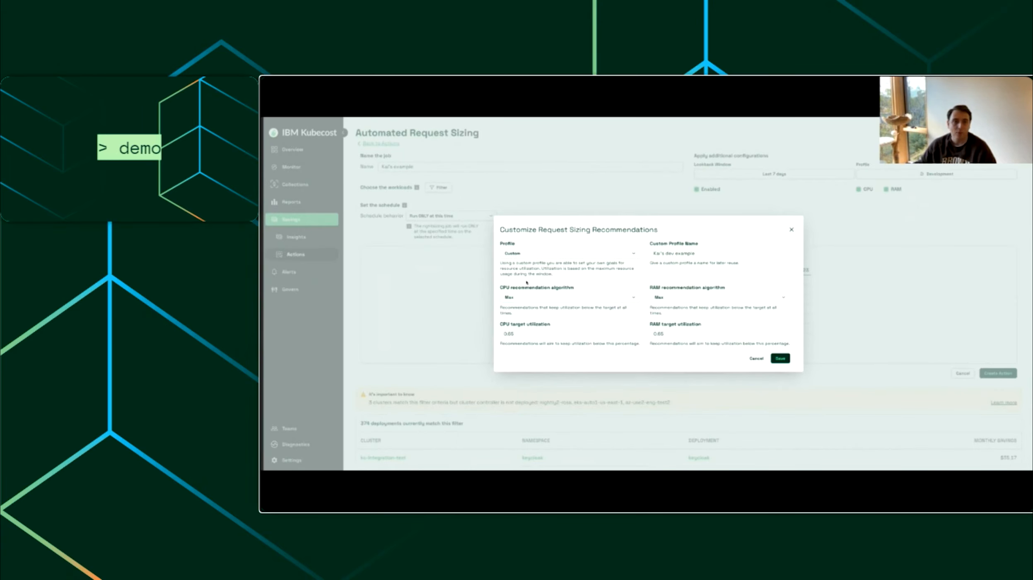
# Step: Set the CPU recommendation algorithm to Percentile of Max and the CPU target utilization to 0.75
pyautogui.moveTo(500, 288); pyautogui.dragTo(577, 287)
pyautogui.click(576, 289)
pyautogui.click(560, 299)
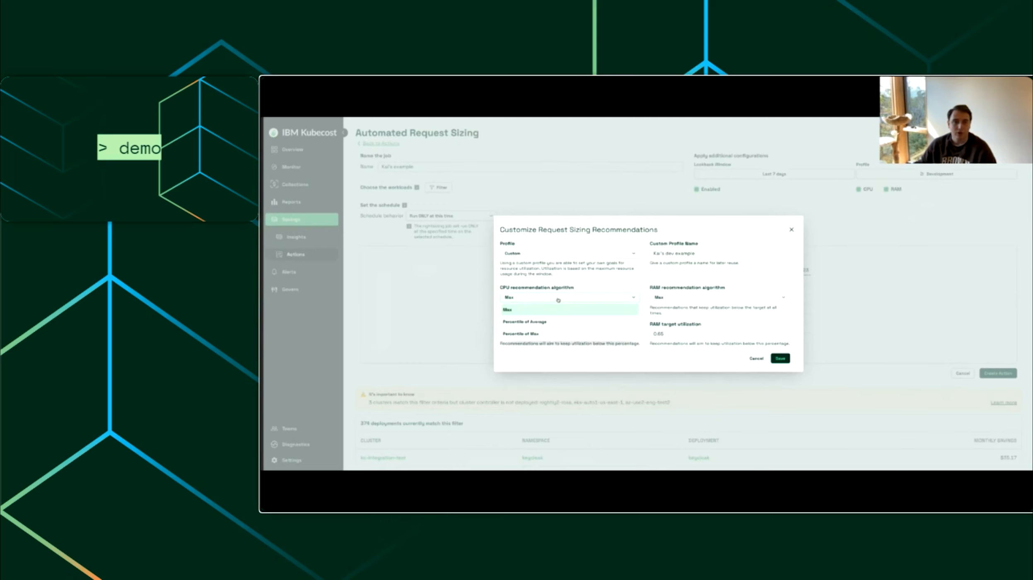
pyautogui.click(549, 335)
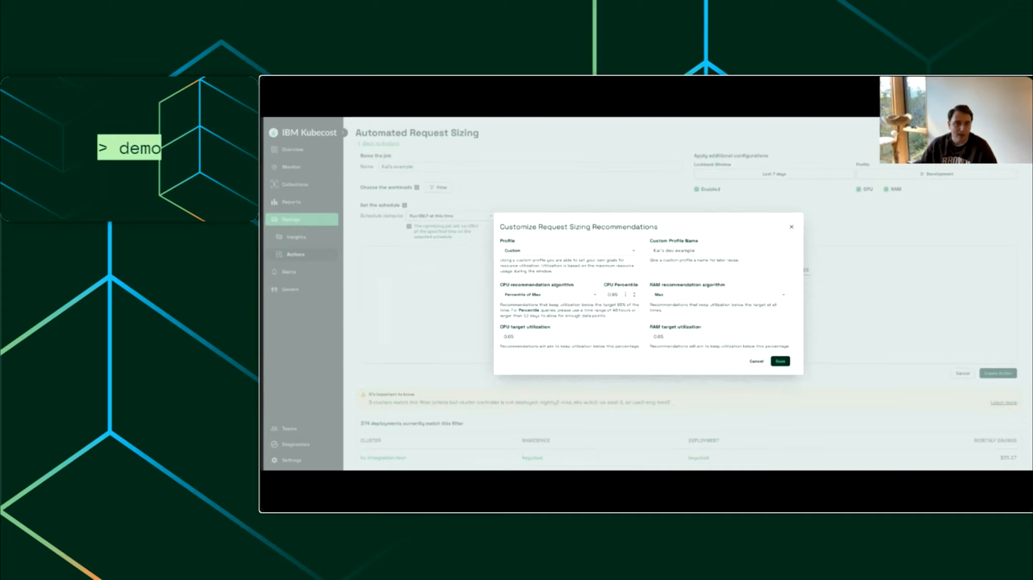
pyautogui.doubleClick(537, 334)
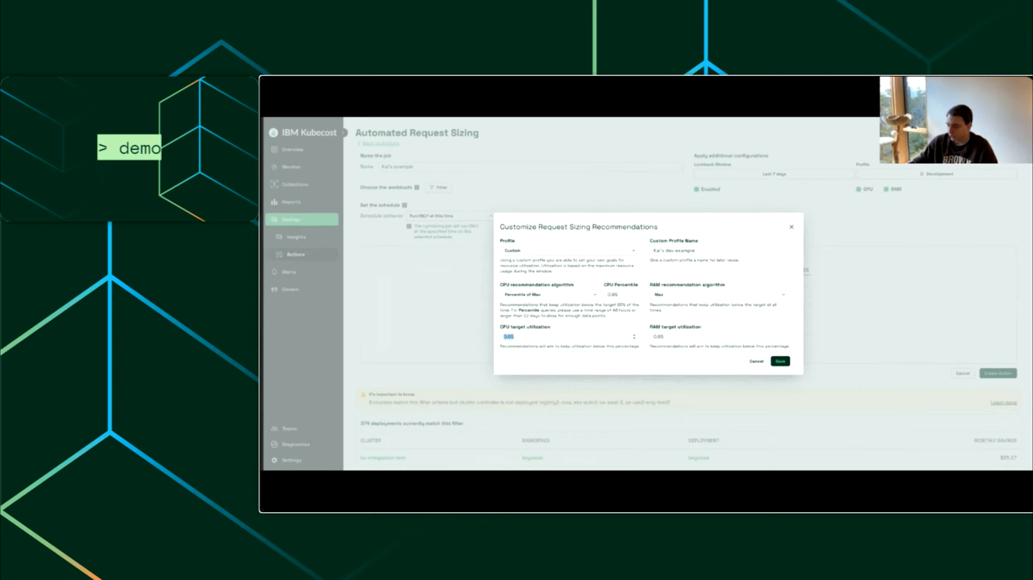
pyautogui.write('0.7')
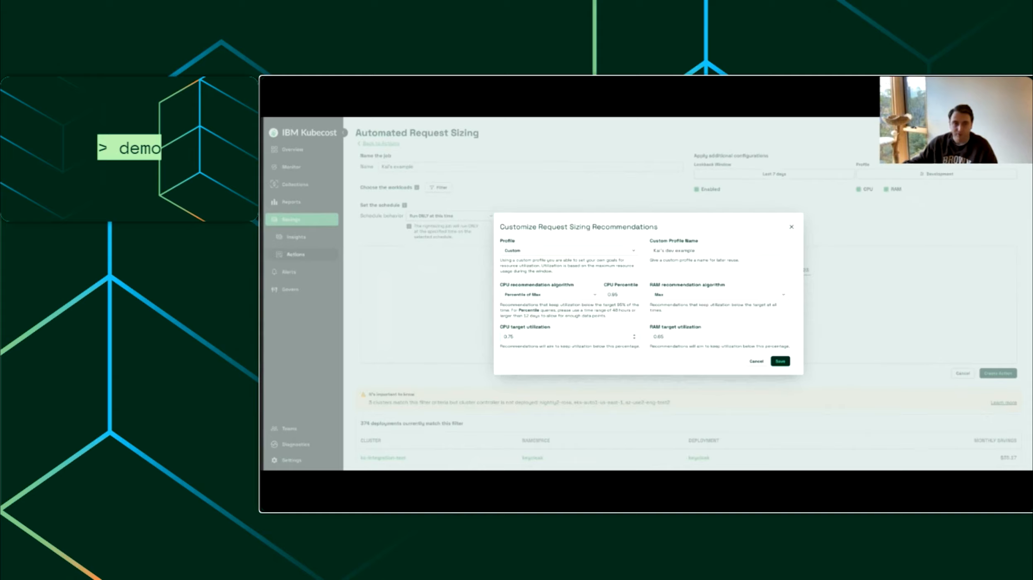
pyautogui.click(528, 351)
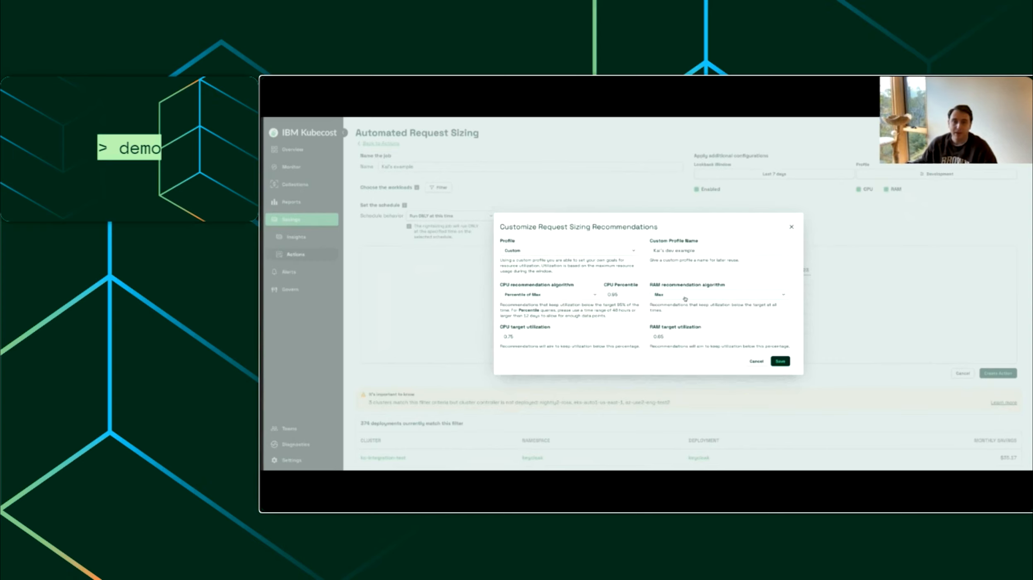
# Step: Set the RAM target utilization to 0.70, then save the custom profile and apply it to the request sizing job
pyautogui.moveTo(665, 337); pyautogui.dragTo(660, 336)
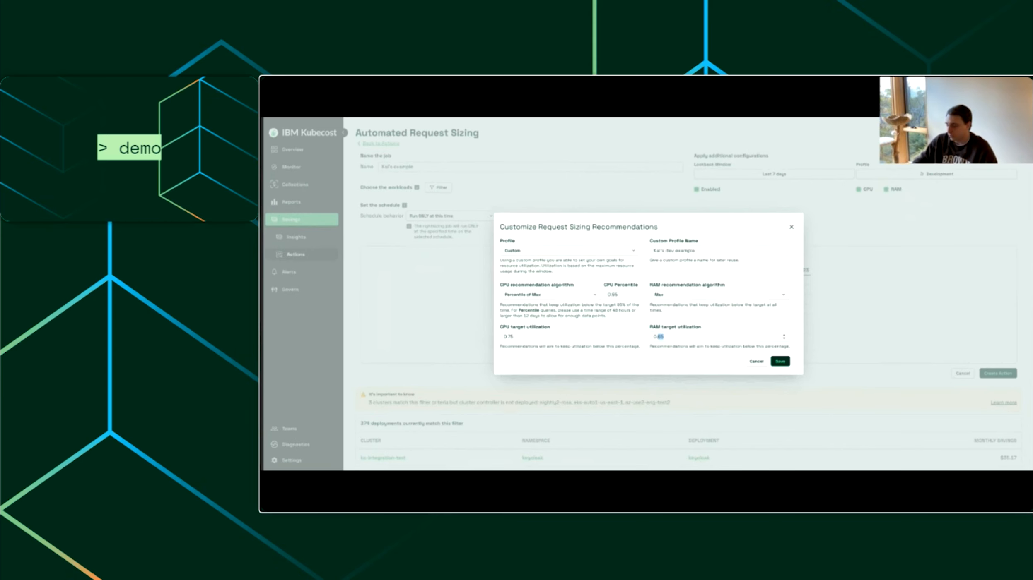
pyautogui.write('70')
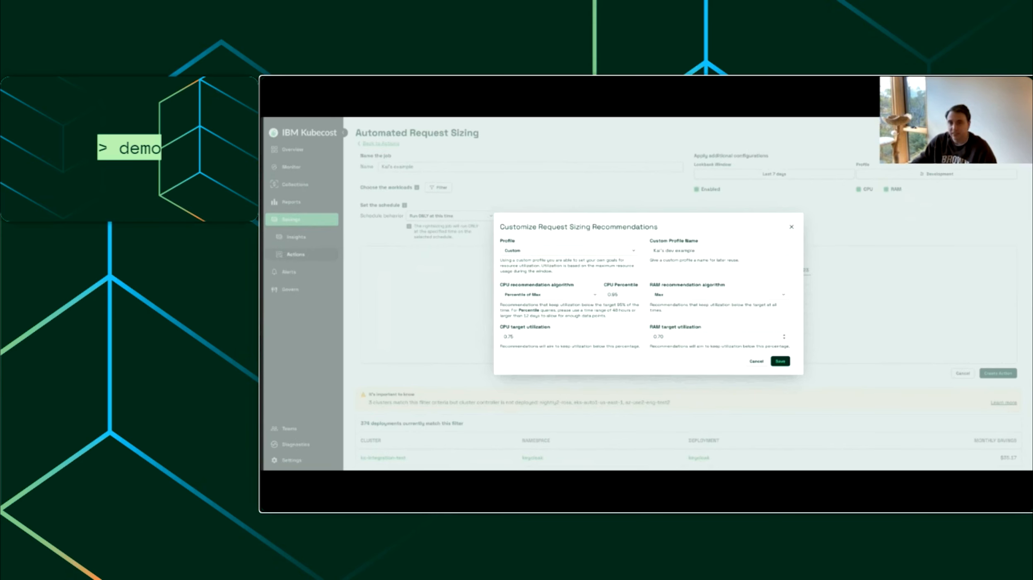
pyautogui.click(702, 295)
pyautogui.click(624, 359)
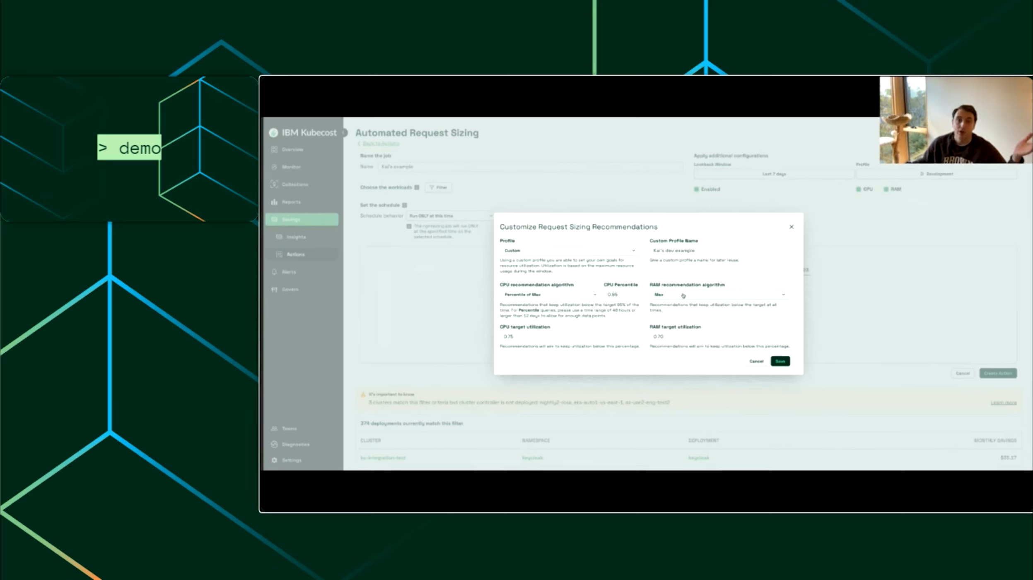
pyautogui.click(780, 362)
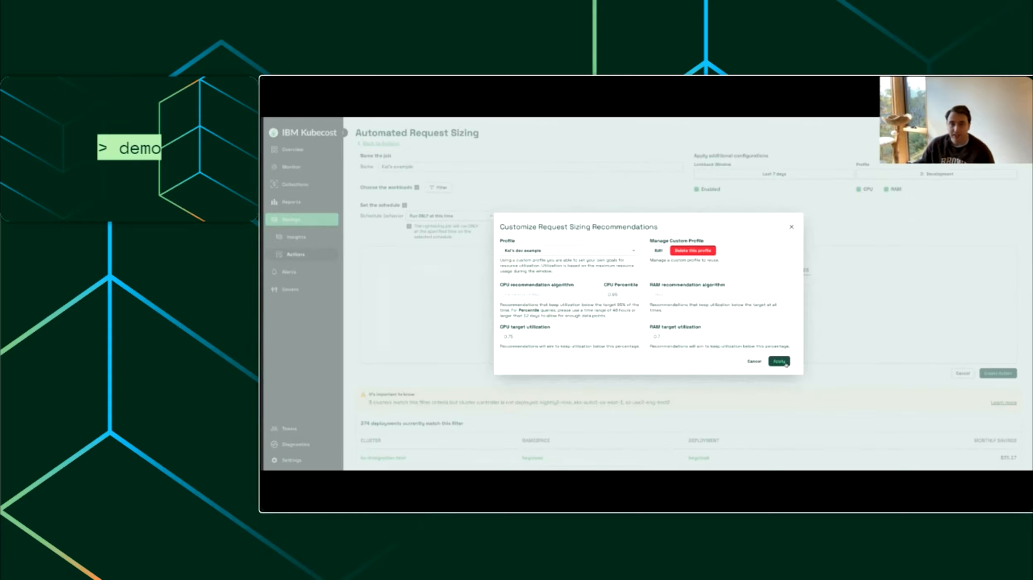
pyautogui.click(787, 365)
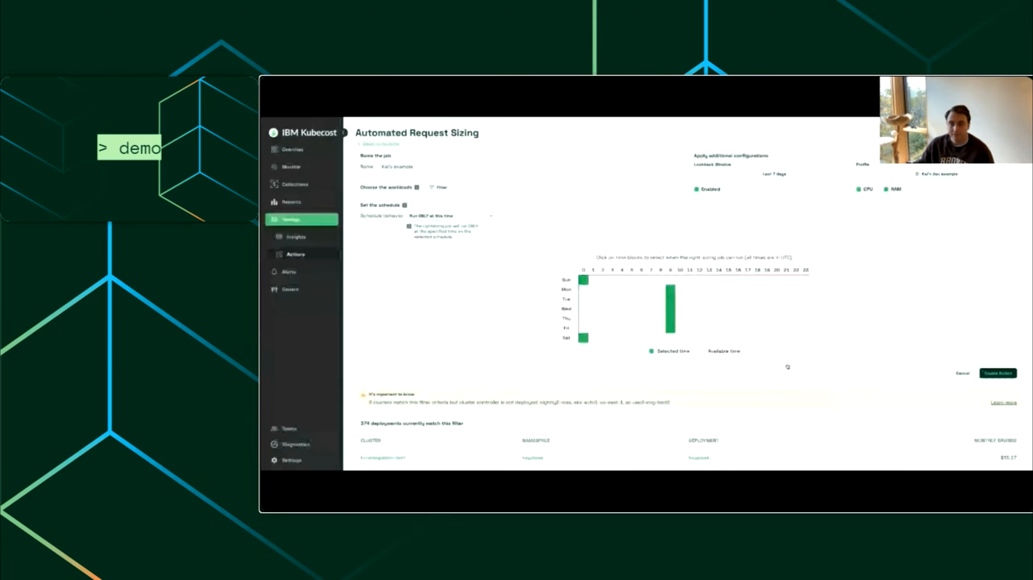
# Step: Filter the job's workloads to those where the cluster is kc-integration-test and apply the filter
pyautogui.scroll(-3, 871, 347)
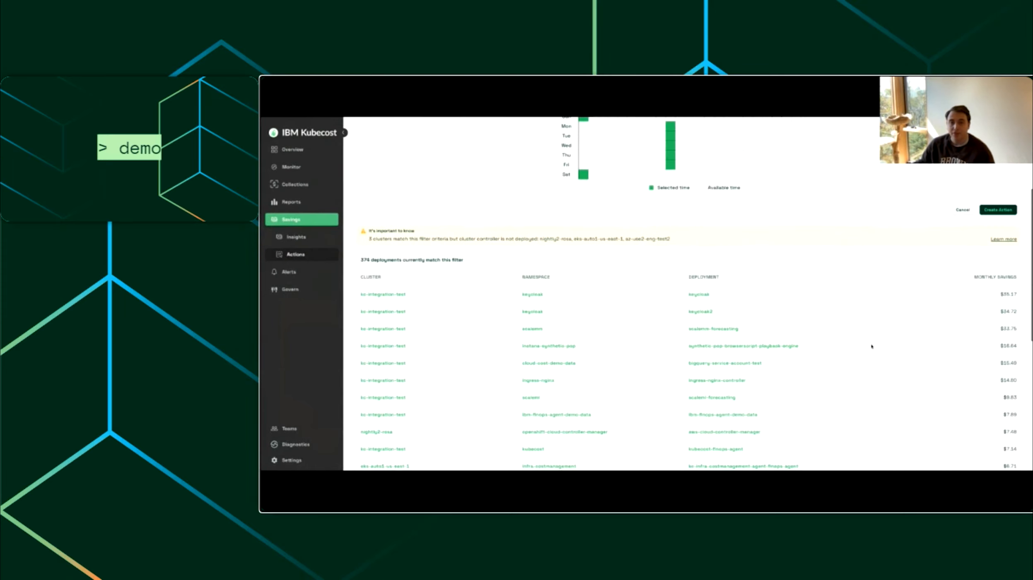
pyautogui.scroll(-5, 789, 343)
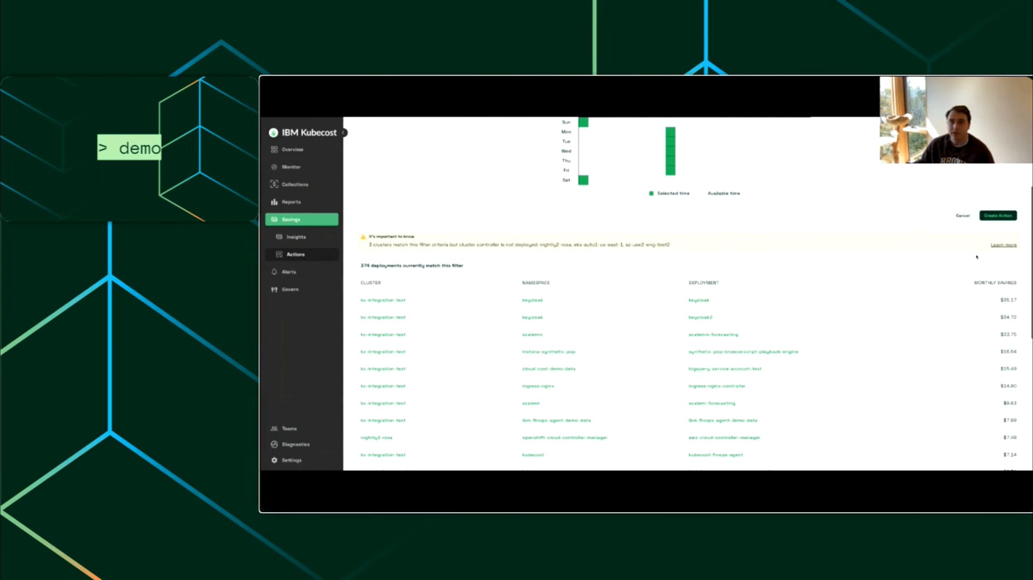
pyautogui.scroll(6, 789, 343)
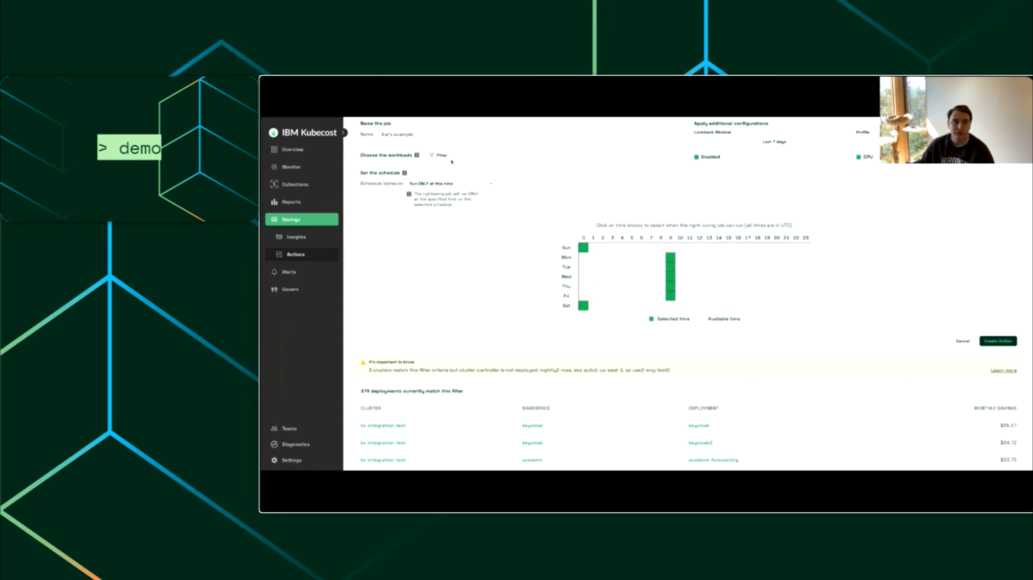
pyautogui.click(440, 156)
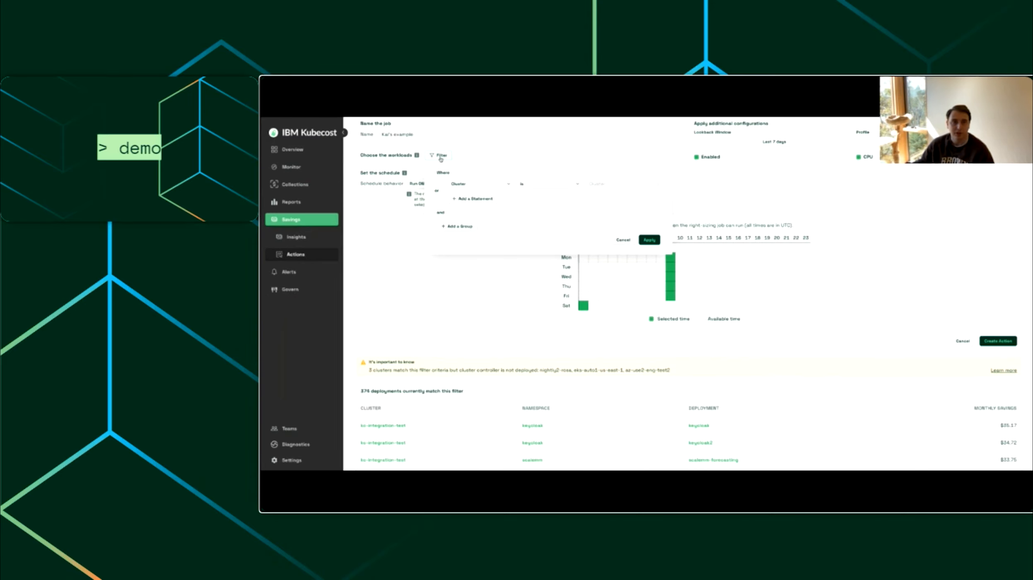
pyautogui.click(597, 182)
pyautogui.click(617, 230)
pyautogui.click(927, 362)
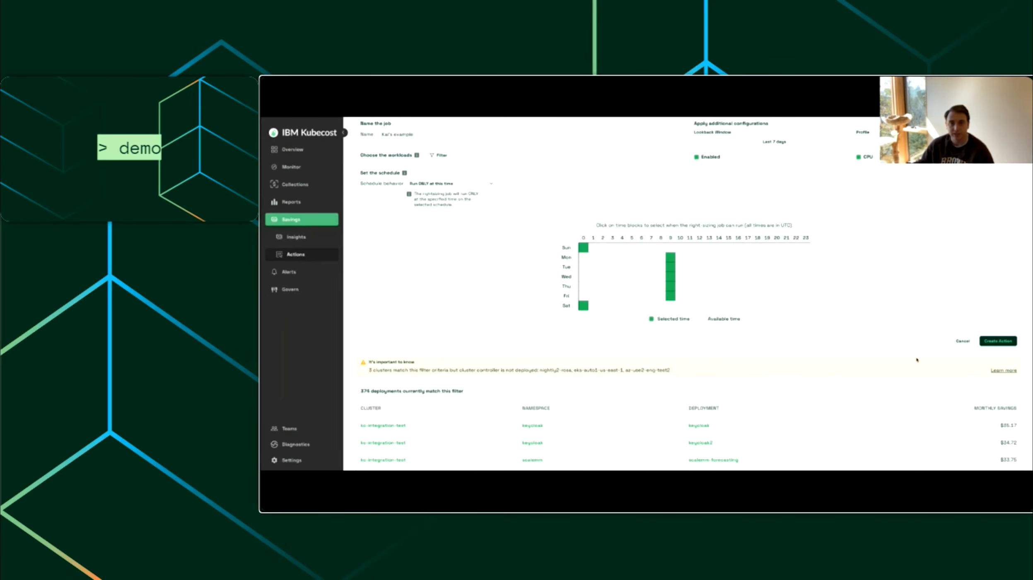
pyautogui.click(443, 156)
pyautogui.click(648, 241)
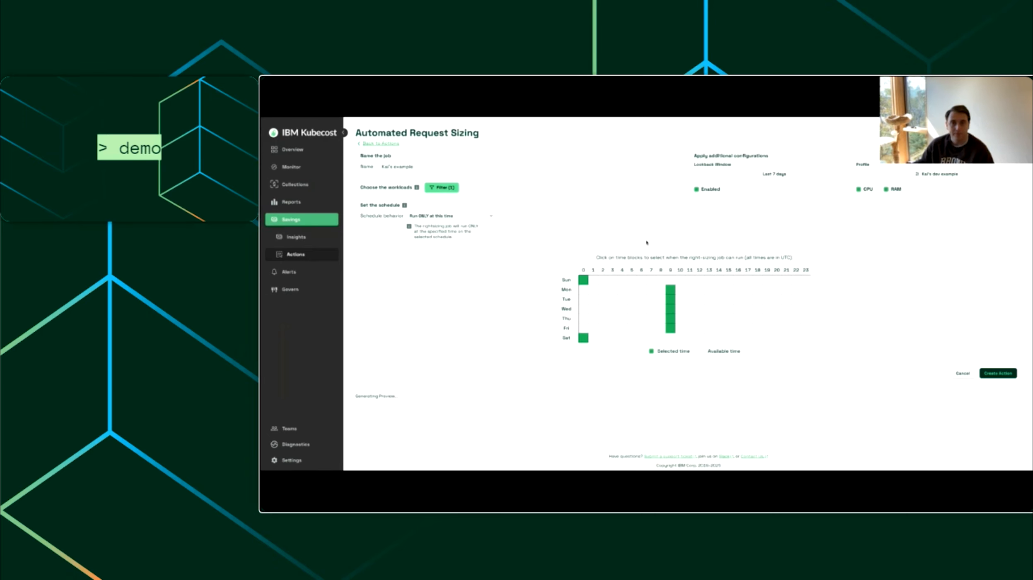
# Step: Review the deployments matching the cluster filter and create the automated request sizing action
pyautogui.scroll(-1, 740, 370)
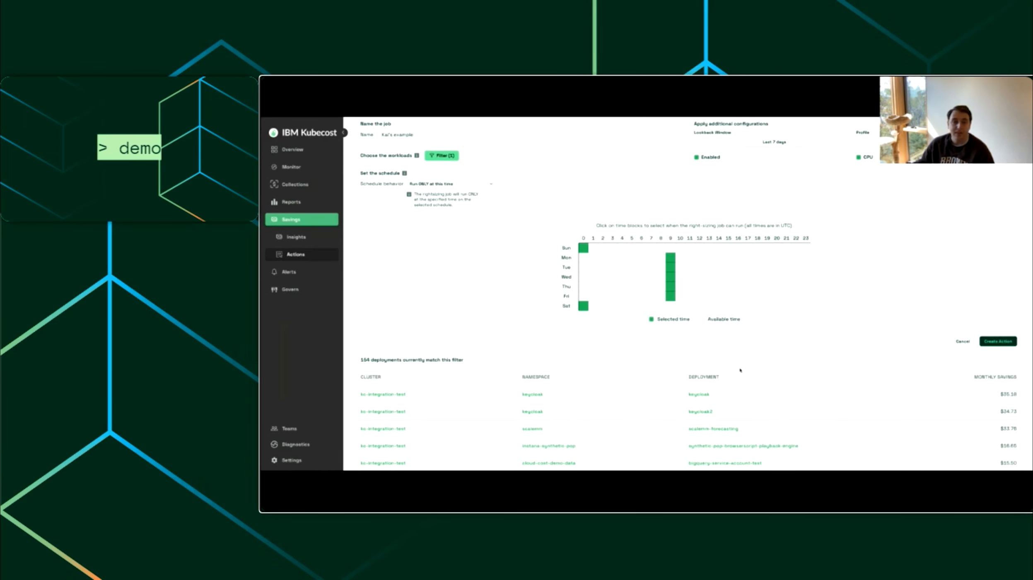
pyautogui.scroll(-2, 740, 371)
pyautogui.scroll(4, 740, 371)
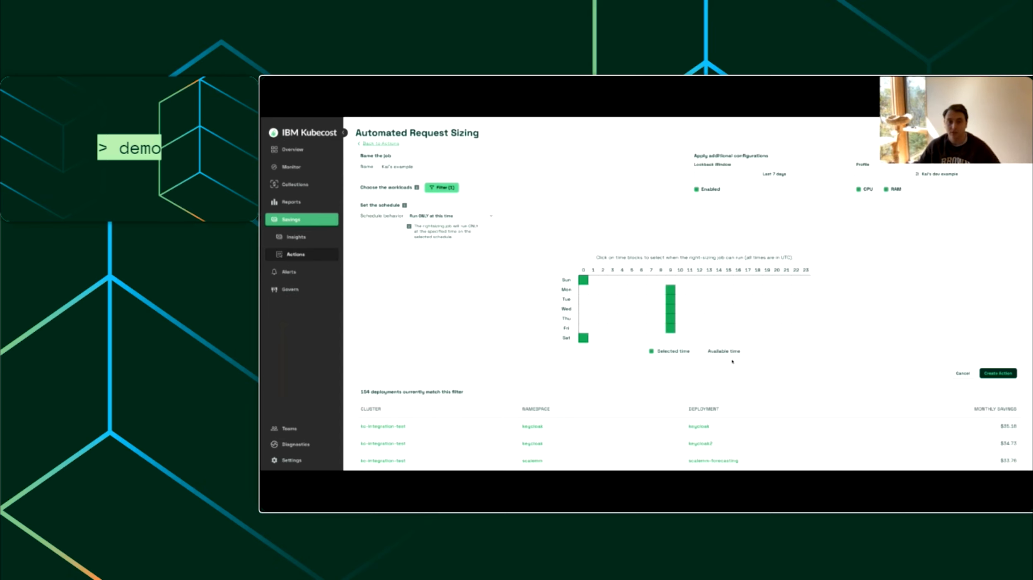
pyautogui.click(998, 374)
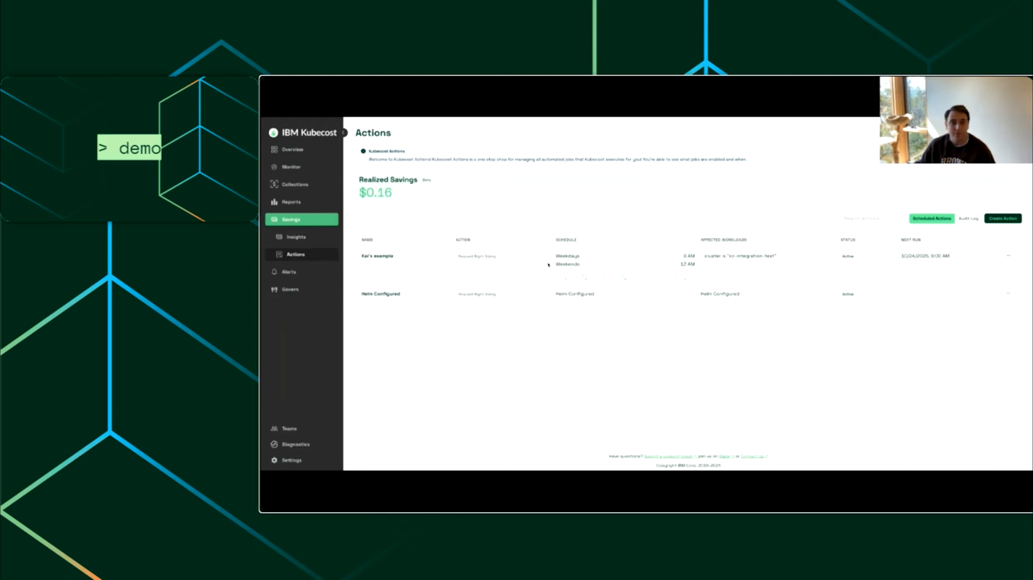
# Step: Check the weekday and weekend run times of the new request sizing action in the scheduled actions list
pyautogui.doubleClick(567, 256)
pyautogui.doubleClick(690, 256)
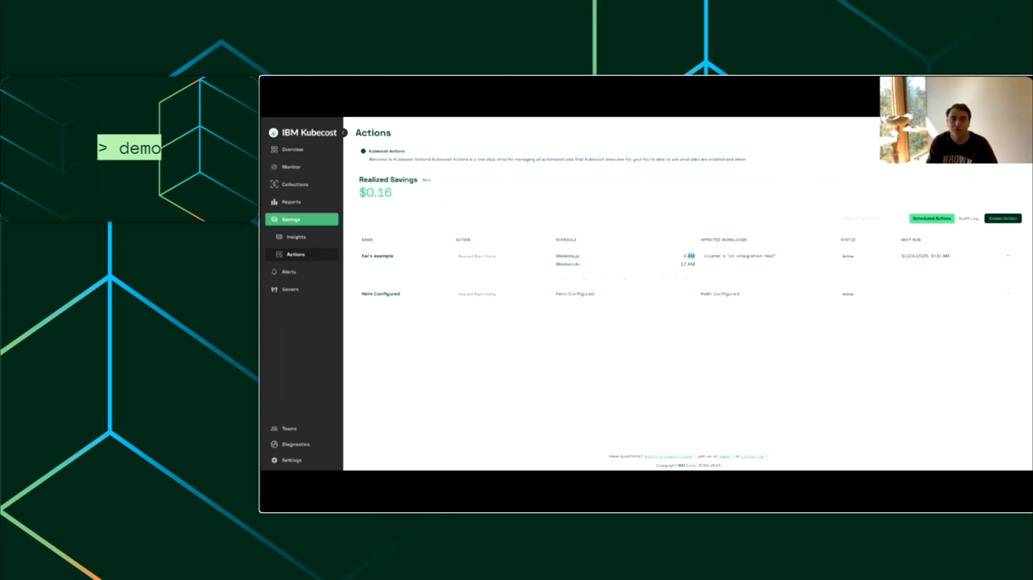
pyautogui.click(791, 338)
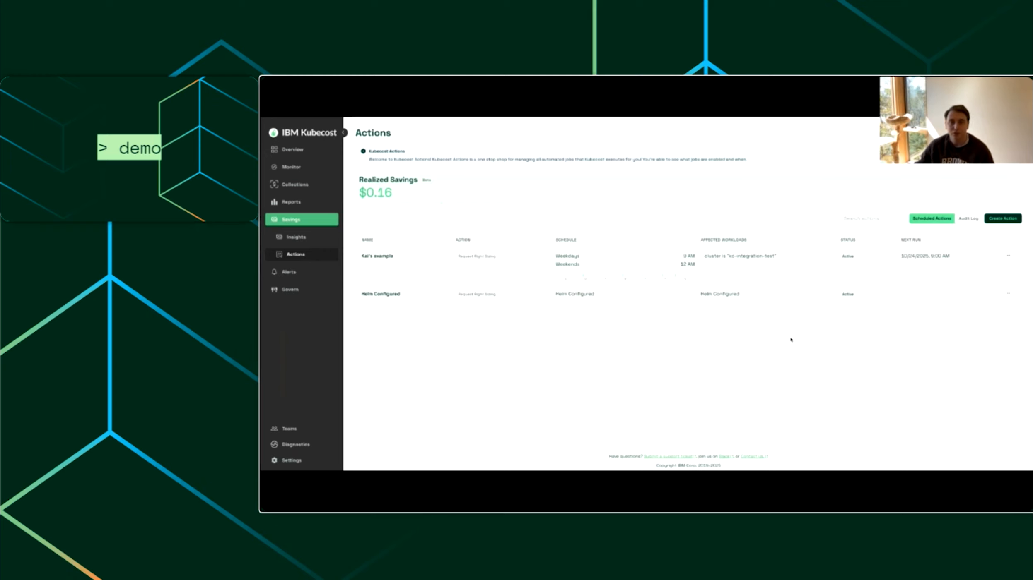
# Step: Examine the audit log of past request right-sizing changes to CPU and RAM, and return to the scheduled actions
pyautogui.click(969, 219)
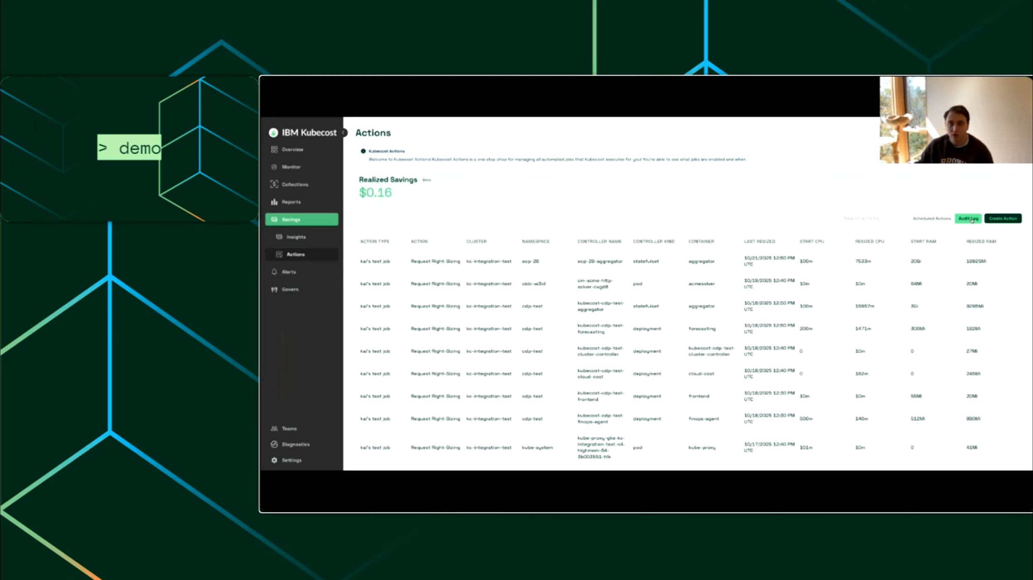
pyautogui.scroll(-3, 582, 299)
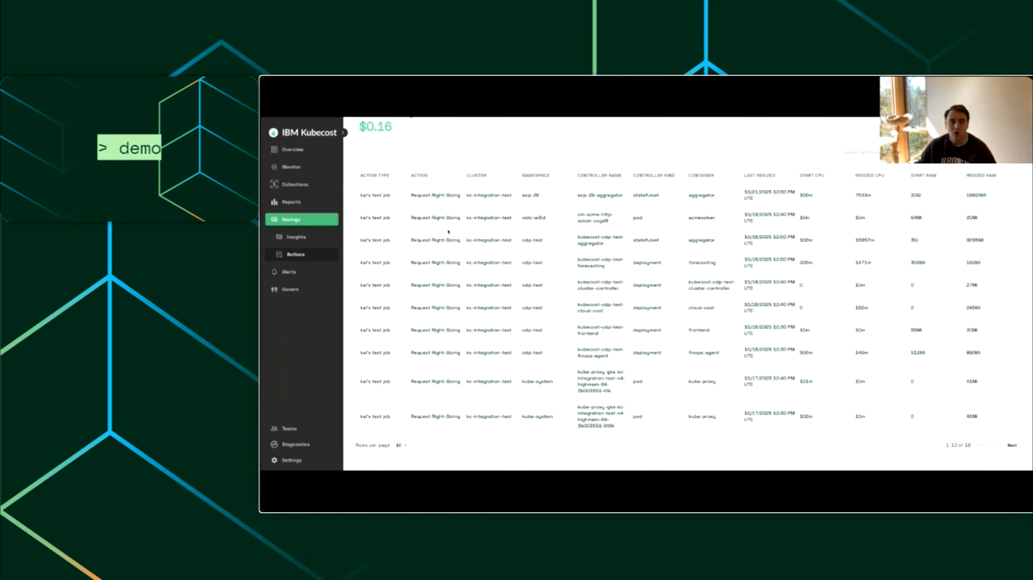
pyautogui.scroll(1, 572, 249)
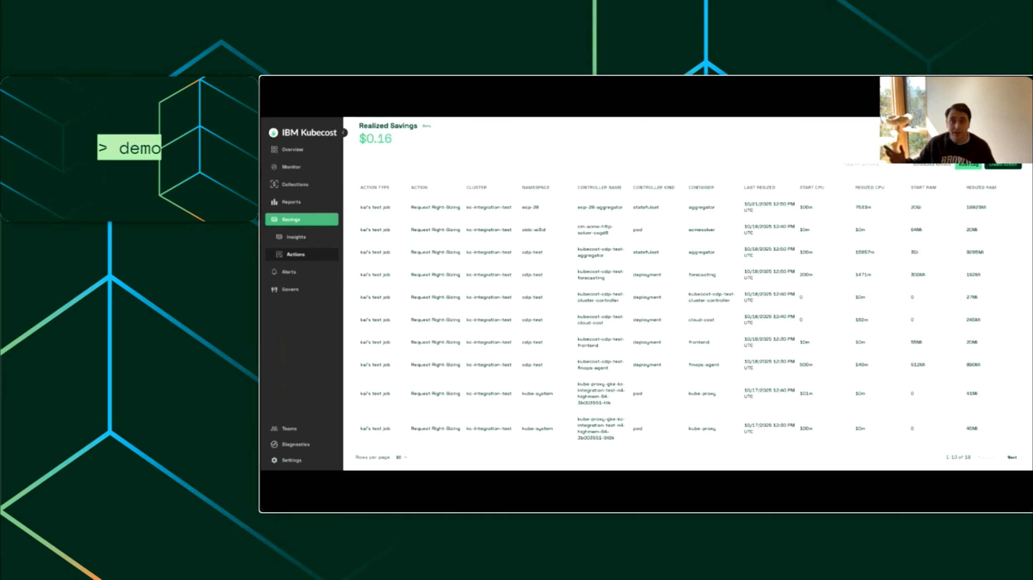
pyautogui.scroll(2, 645, 293)
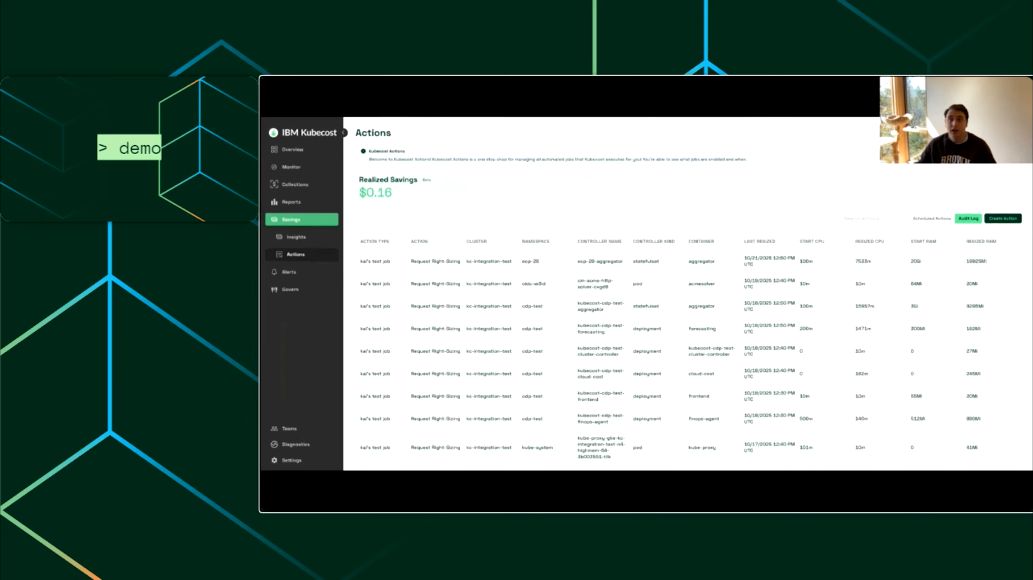
pyautogui.scroll(-2, 646, 294)
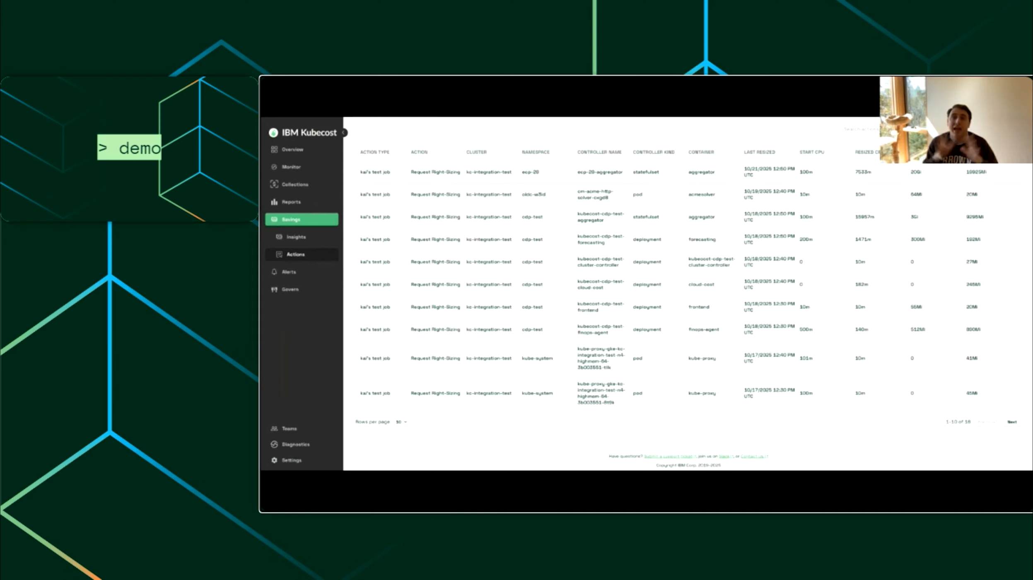
pyautogui.scroll(2, 675, 251)
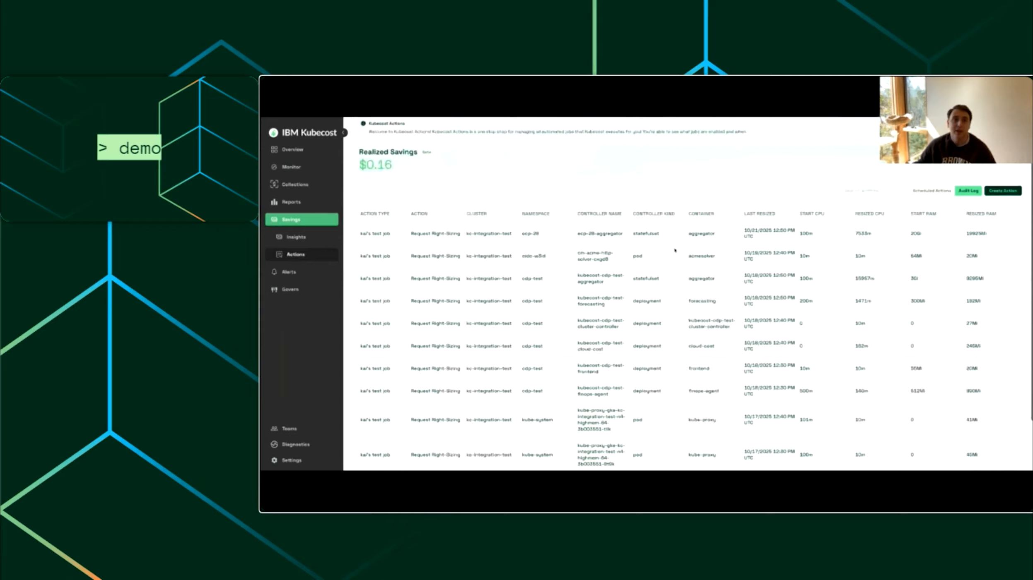
pyautogui.click(933, 192)
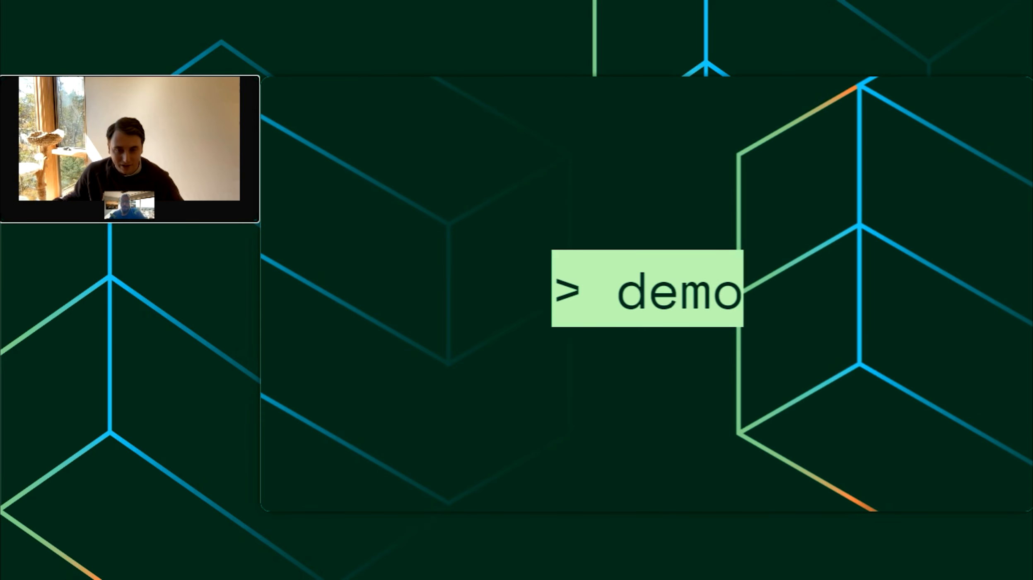
pyautogui.press('Right')
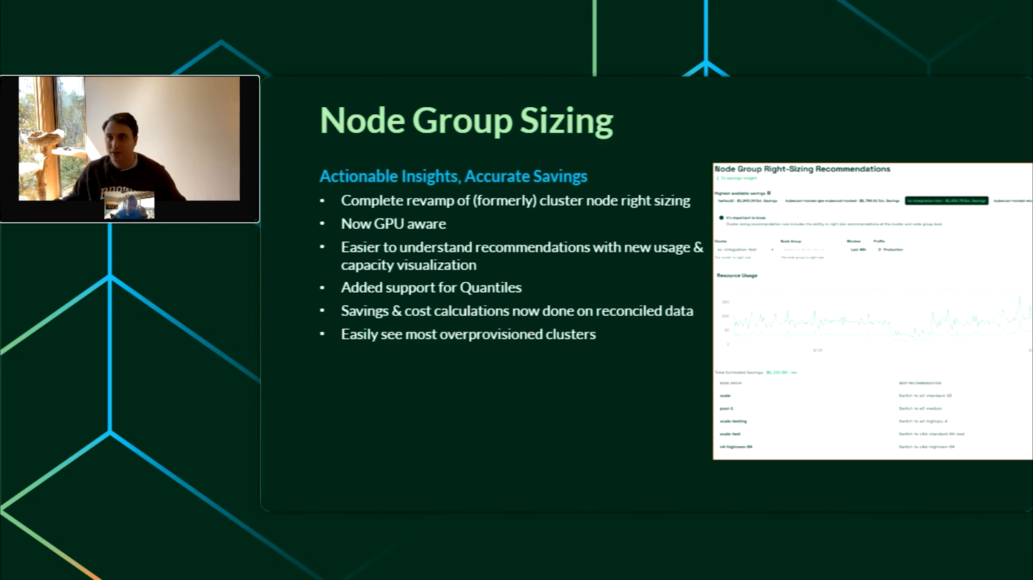